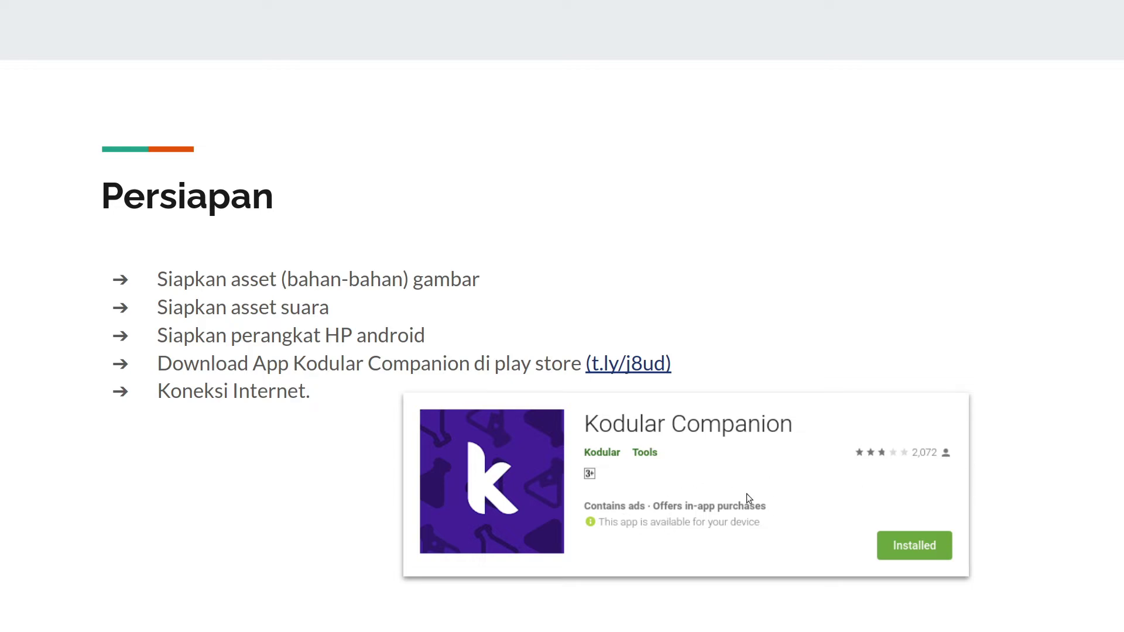
Leave the slideshow for the Kodular website and sign in to create apps with a Google account.
{"action": "key", "text": "Escape"}
{"action": "left_click", "coordinate": [83, 30]}
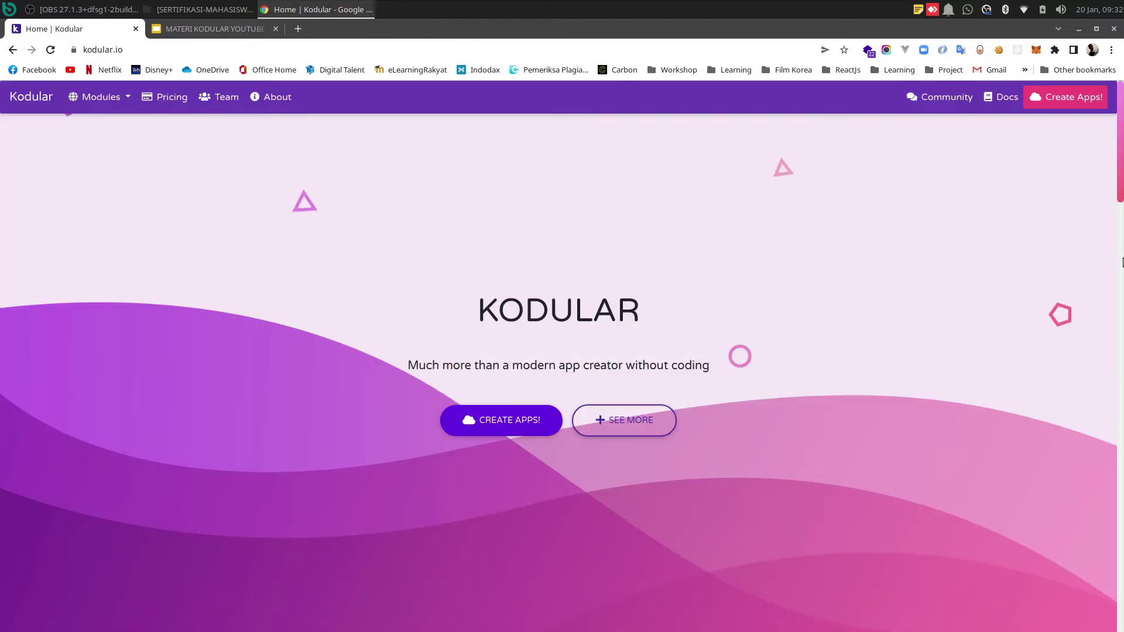
{"action": "left_click", "coordinate": [543, 423]}
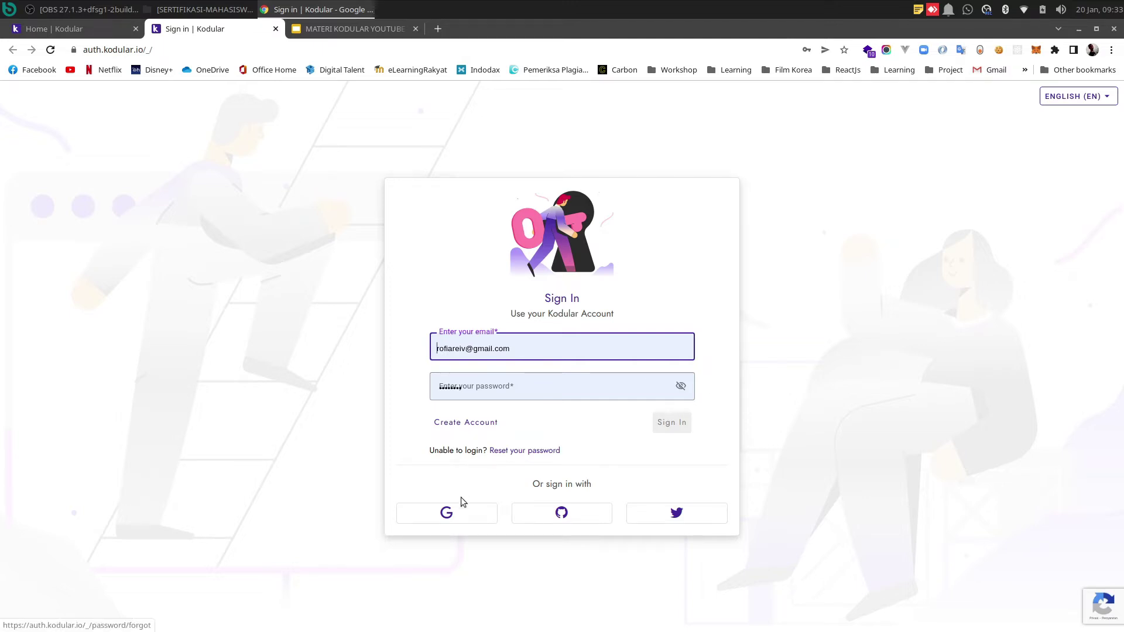
{"action": "left_click", "coordinate": [463, 518]}
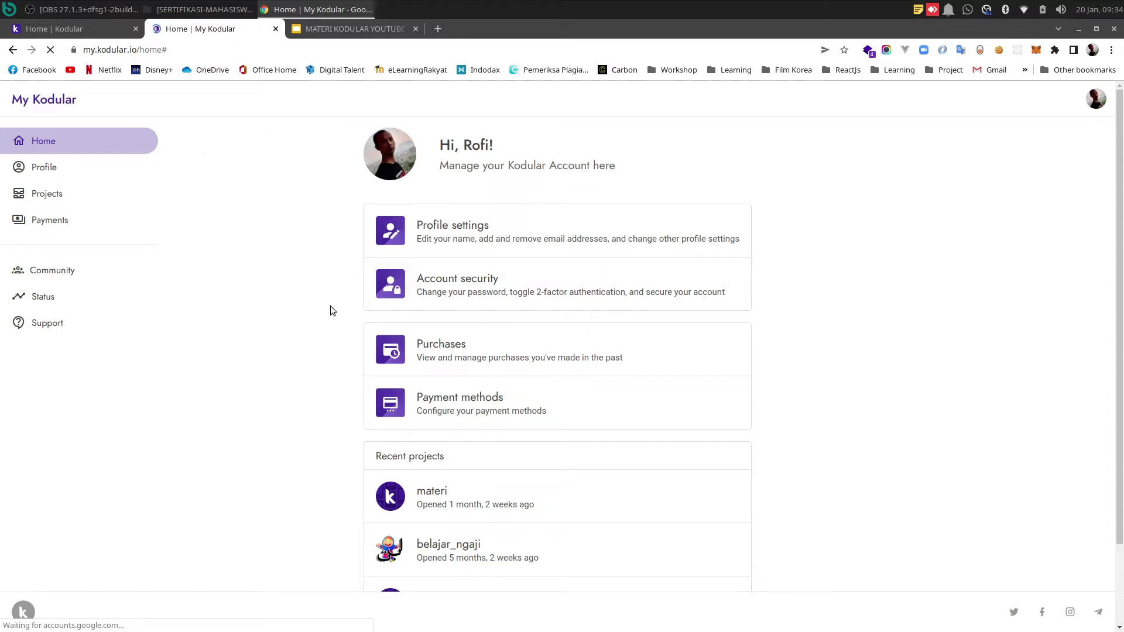
View the account's project list and open Kodular Creator from the Kodular home page.
{"action": "left_click", "coordinate": [51, 201]}
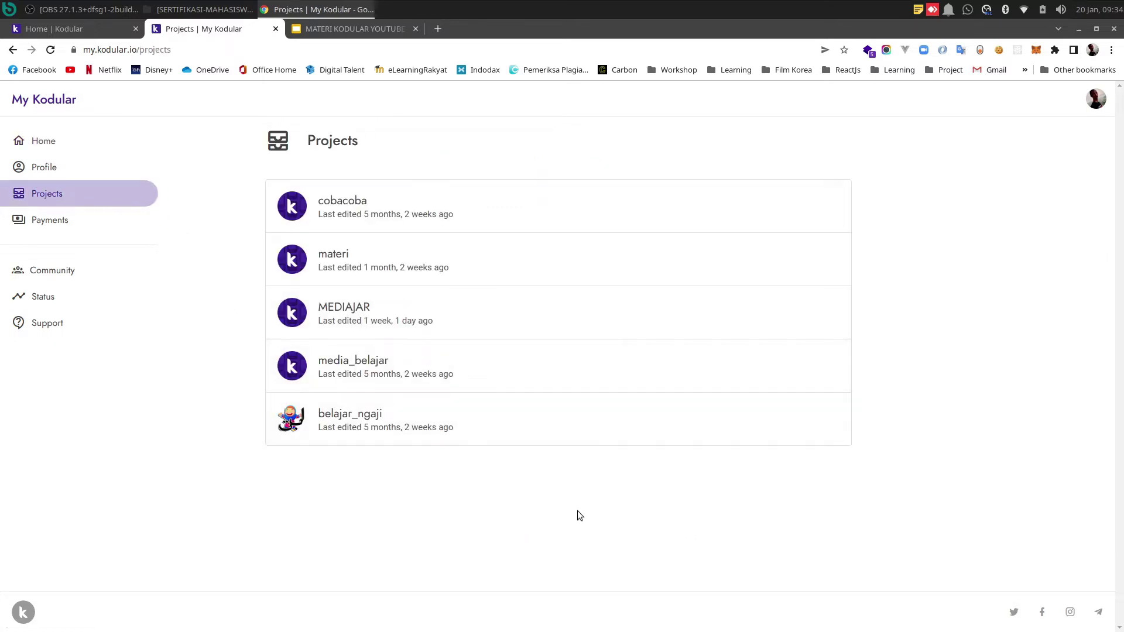
{"action": "key", "text": "ctrl+shift+Tab"}
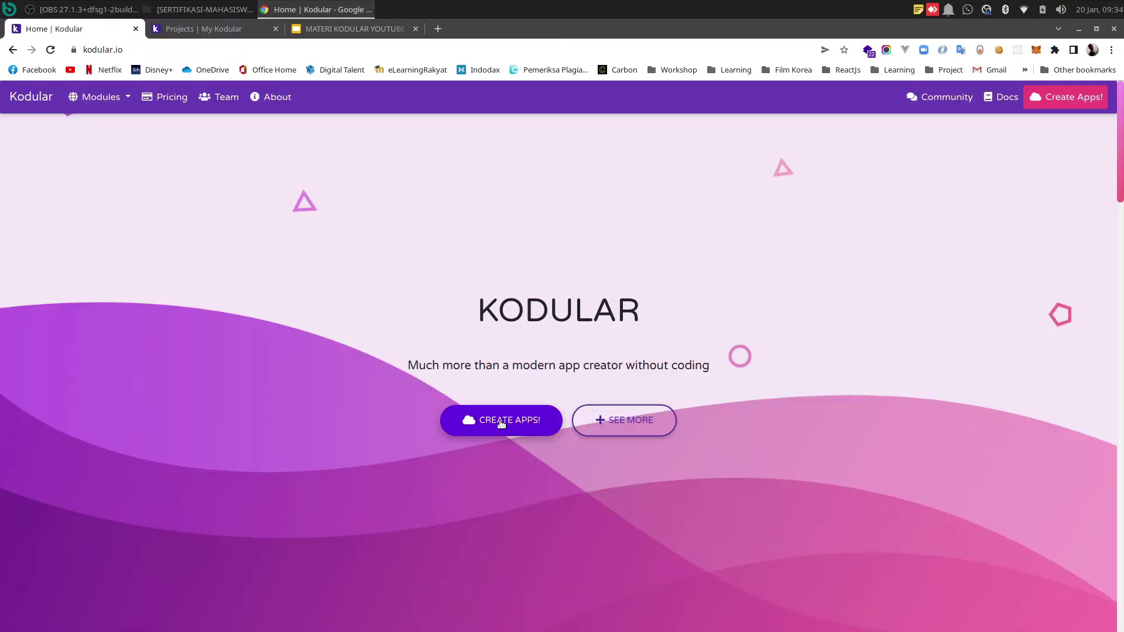
{"action": "left_click", "coordinate": [502, 422]}
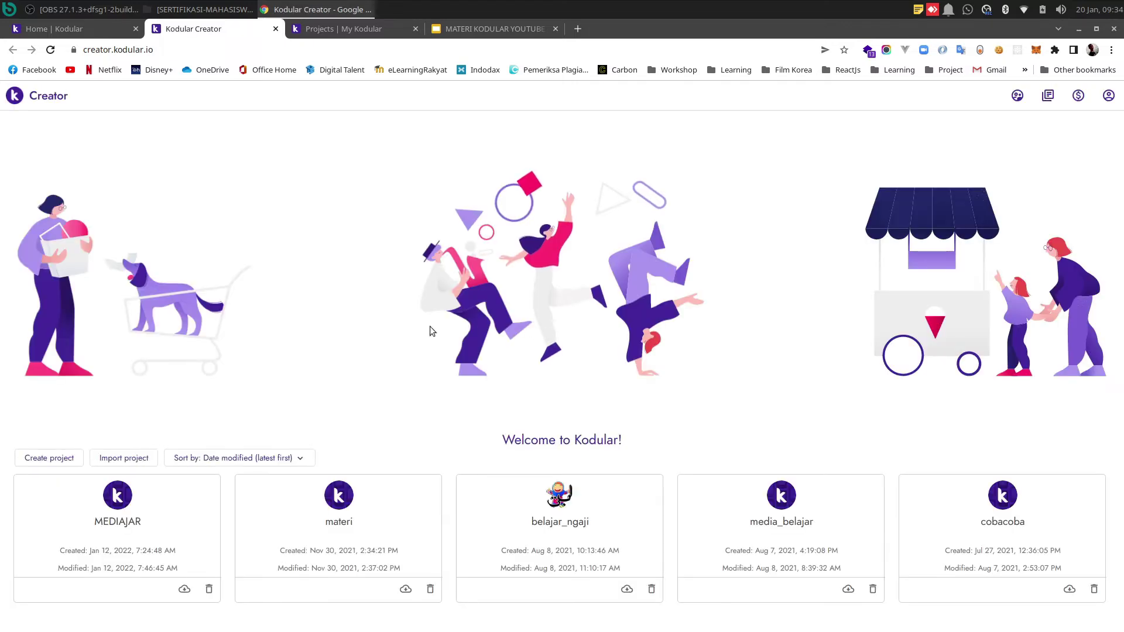
Start a new project and enter mediabelajar as its name.
{"action": "left_click", "coordinate": [51, 460]}
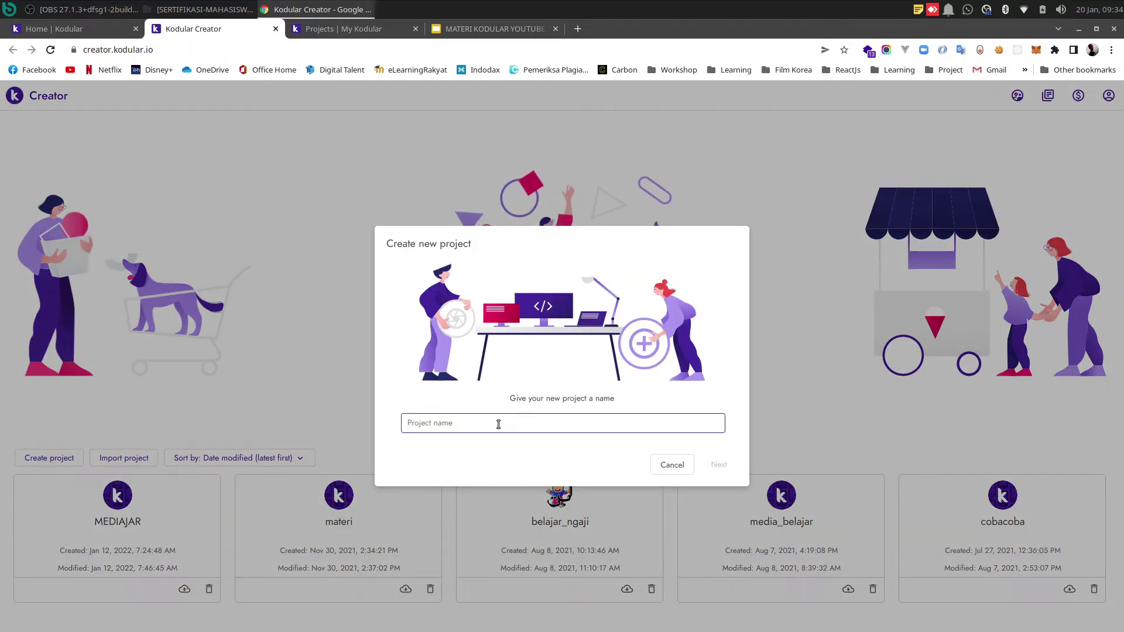
{"action": "type", "text": "media"}
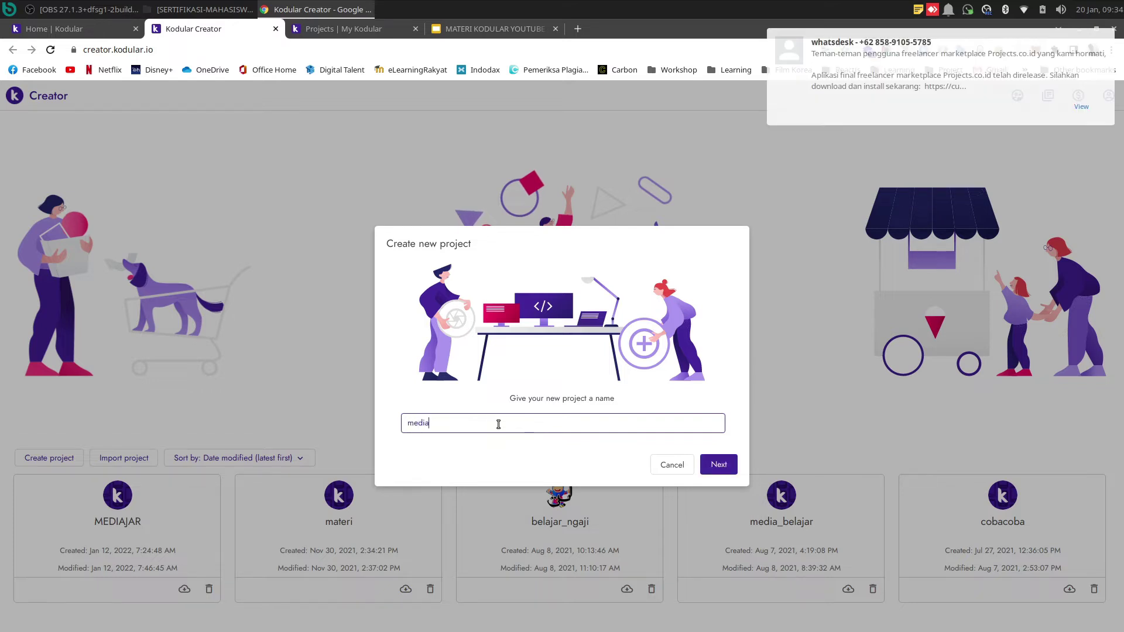
{"action": "type", "text": "belajar"}
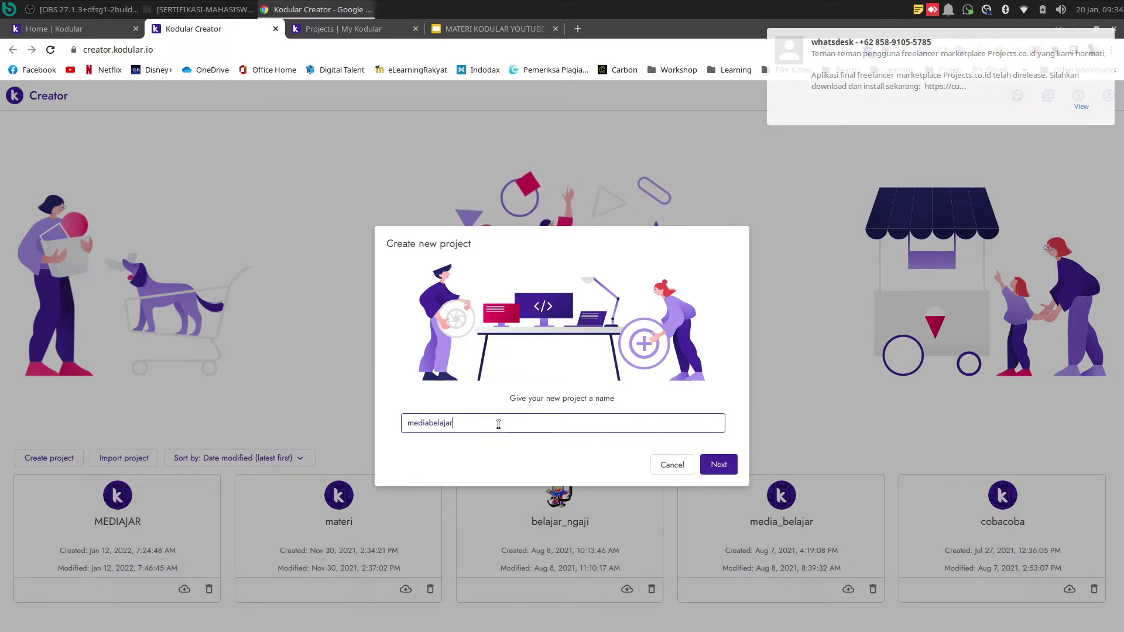
Try media_belajar as the new project's name.
{"action": "key", "text": "BackSpace"}
{"action": "key", "text": "BackSpace"}
{"action": "key", "text": "BackSpace"}
{"action": "key", "text": "BackSpace"}
{"action": "key", "text": "BackSpace"}
{"action": "key", "text": "BackSpace"}
{"action": "key", "text": "BackSpace"}
{"action": "type", "text": "_"}
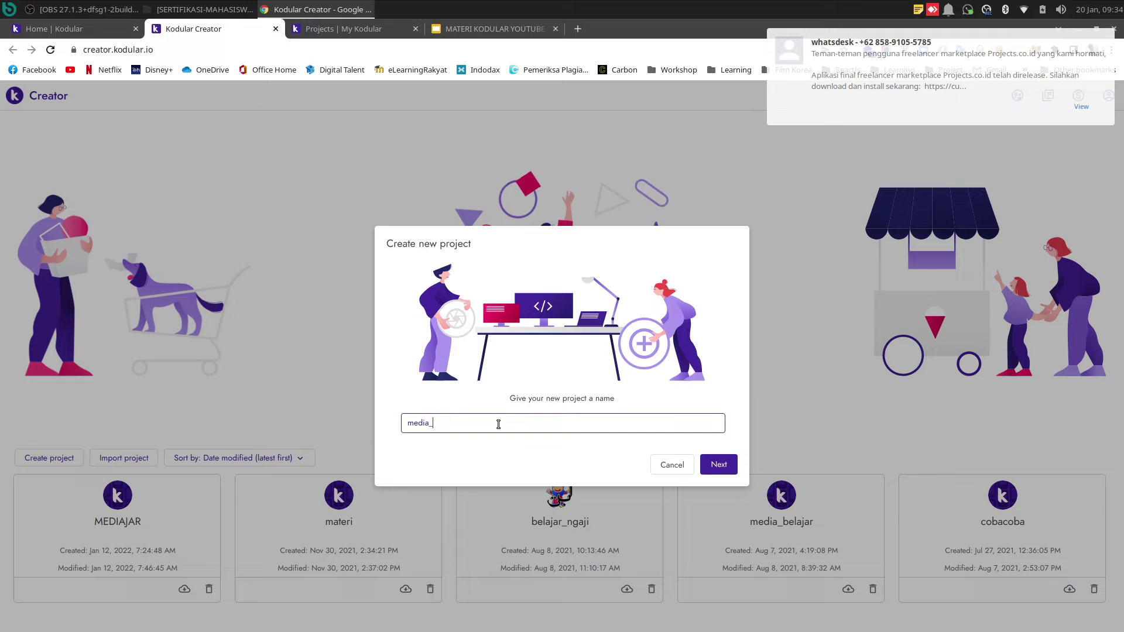
{"action": "type", "text": "belajar"}
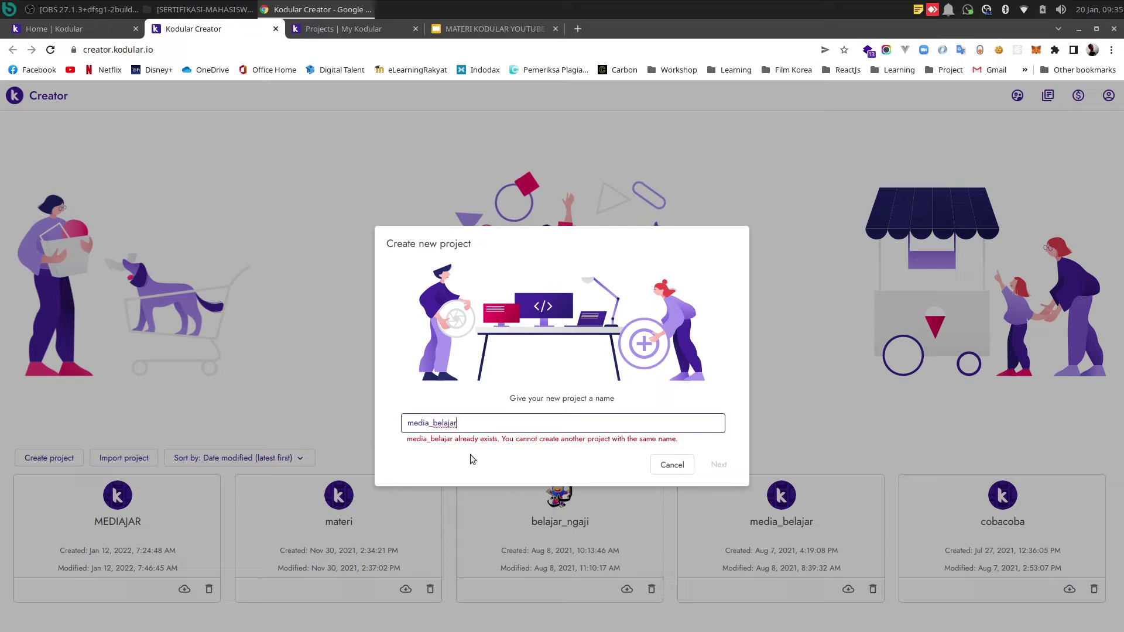
Set the project name to mediabelajar and continue to the project configuration.
{"action": "key", "text": "BackSpace"}
{"action": "key", "text": "BackSpace"}
{"action": "key", "text": "BackSpace"}
{"action": "key", "text": "BackSpace"}
{"action": "key", "text": "BackSpace"}
{"action": "type", "text": "Ajar"}
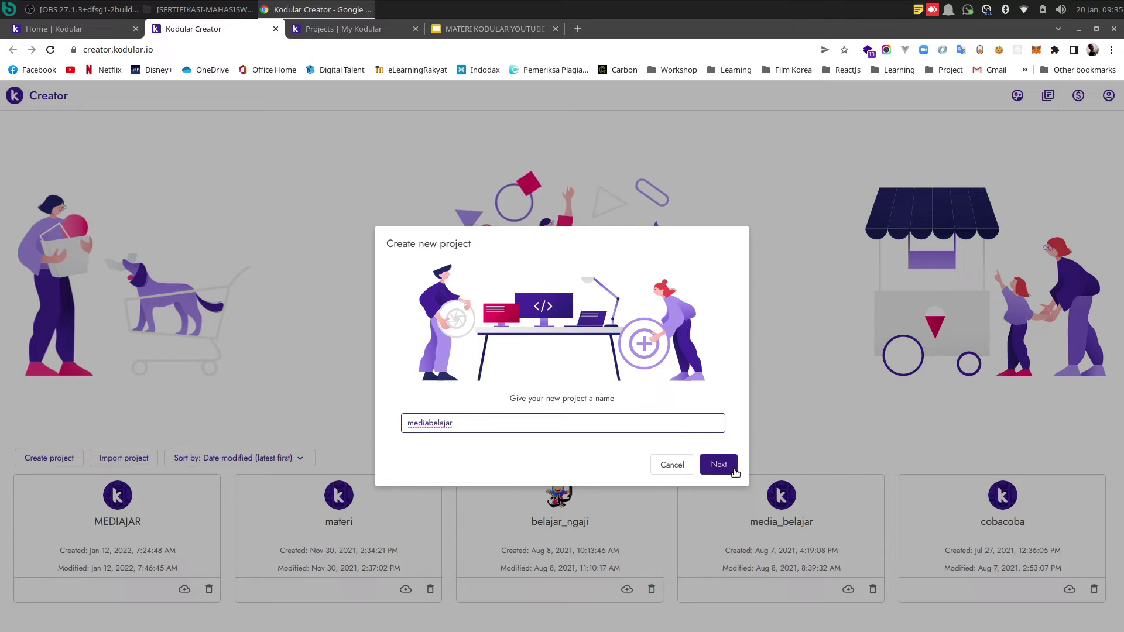
{"action": "left_click", "coordinate": [719, 464]}
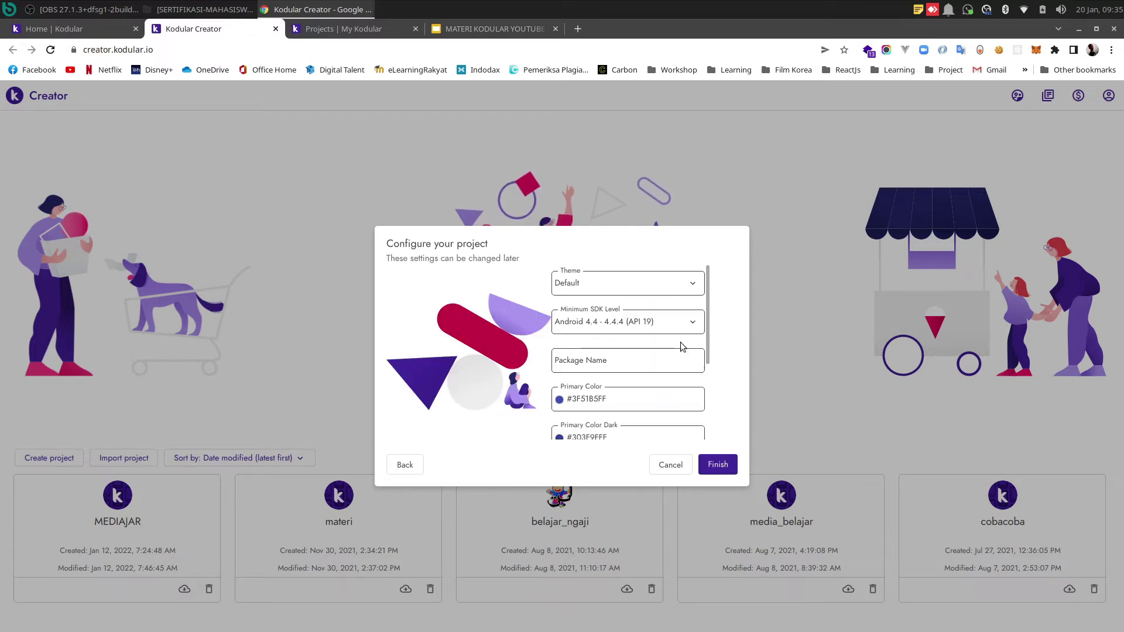
Enter mediabelajar.barengsaya.com as the project's package name.
{"action": "left_click", "coordinate": [621, 358]}
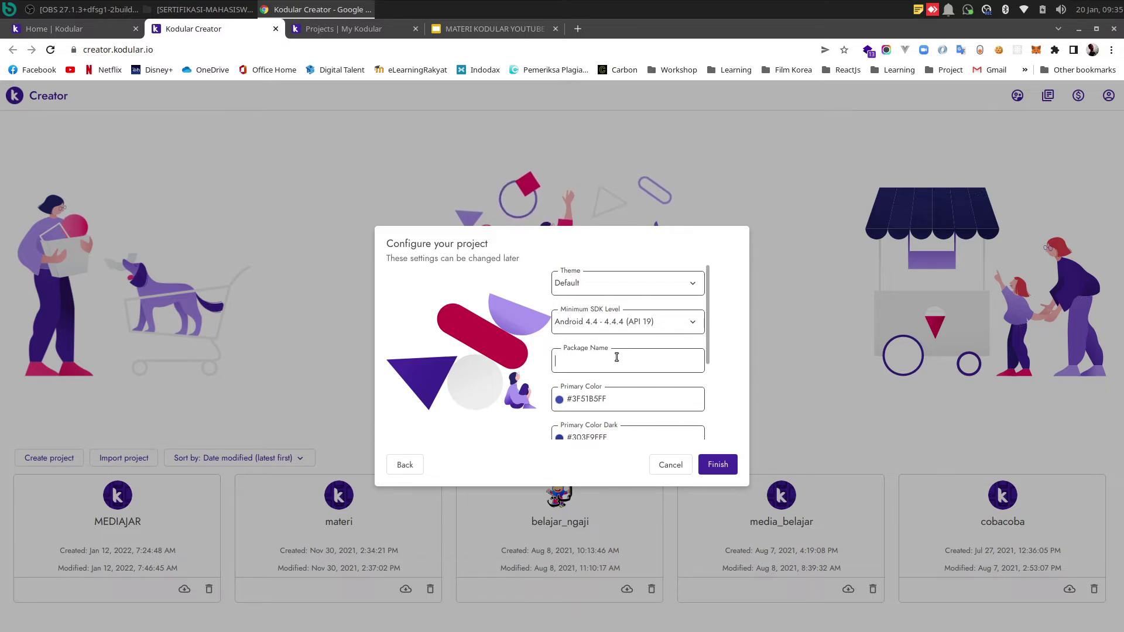
{"action": "type", "text": "media"}
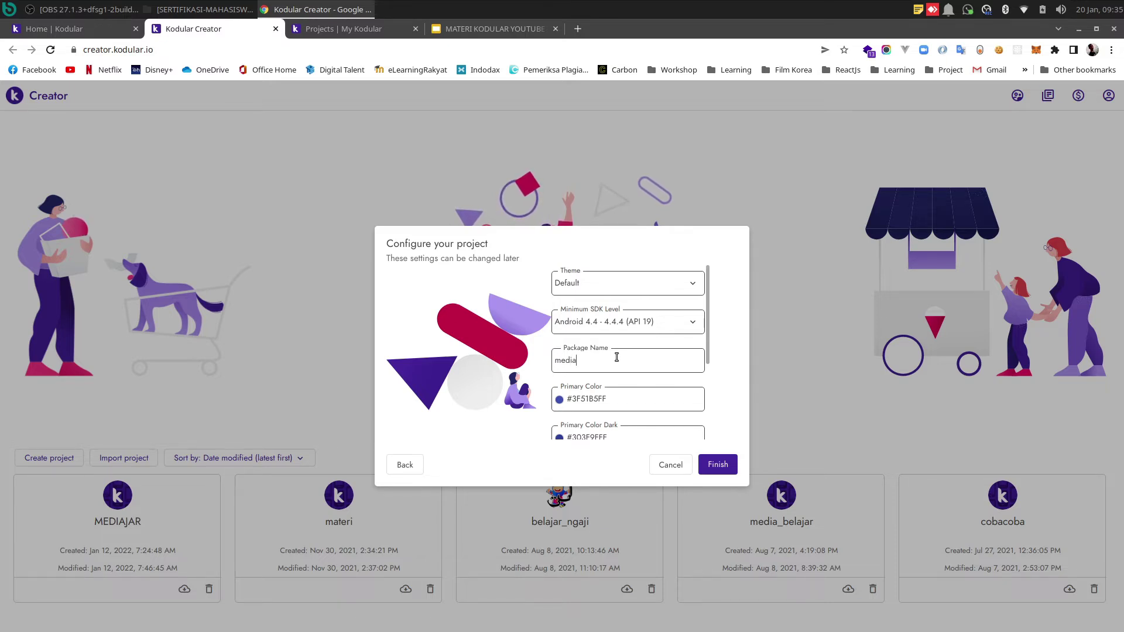
{"action": "type", "text": "belajar."}
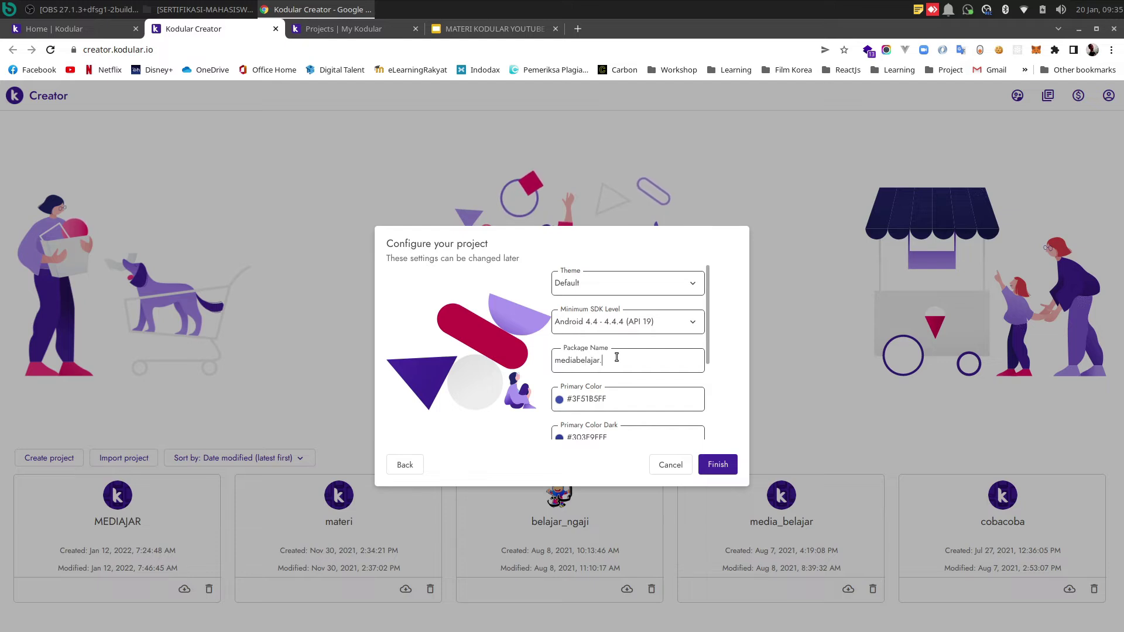
{"action": "type", "text": "bareng"}
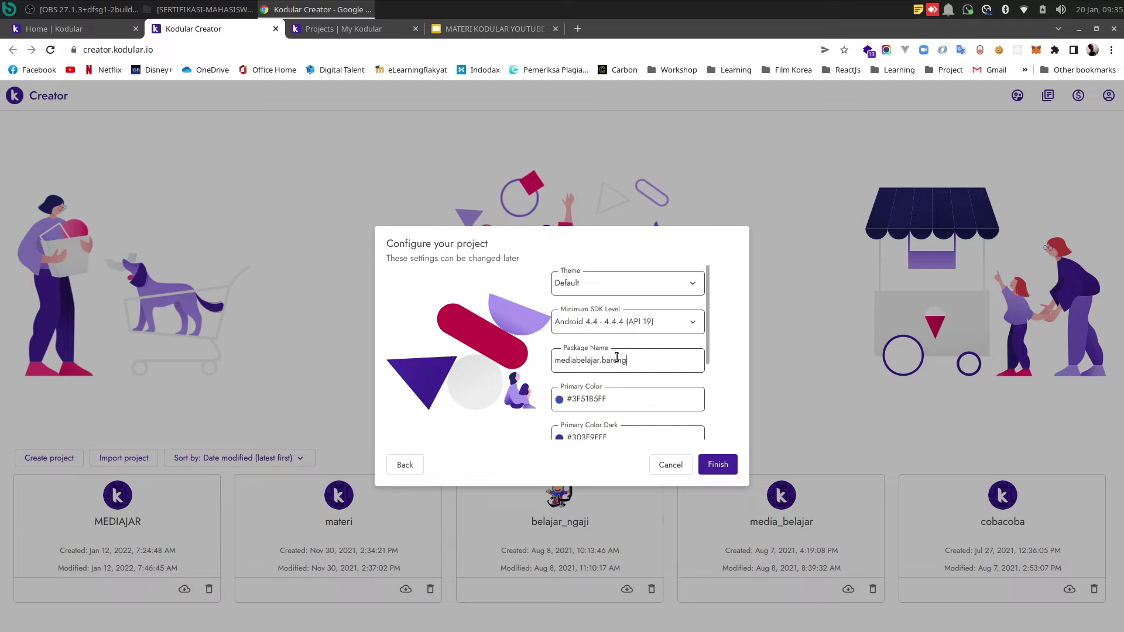
{"action": "type", "text": "saya"}
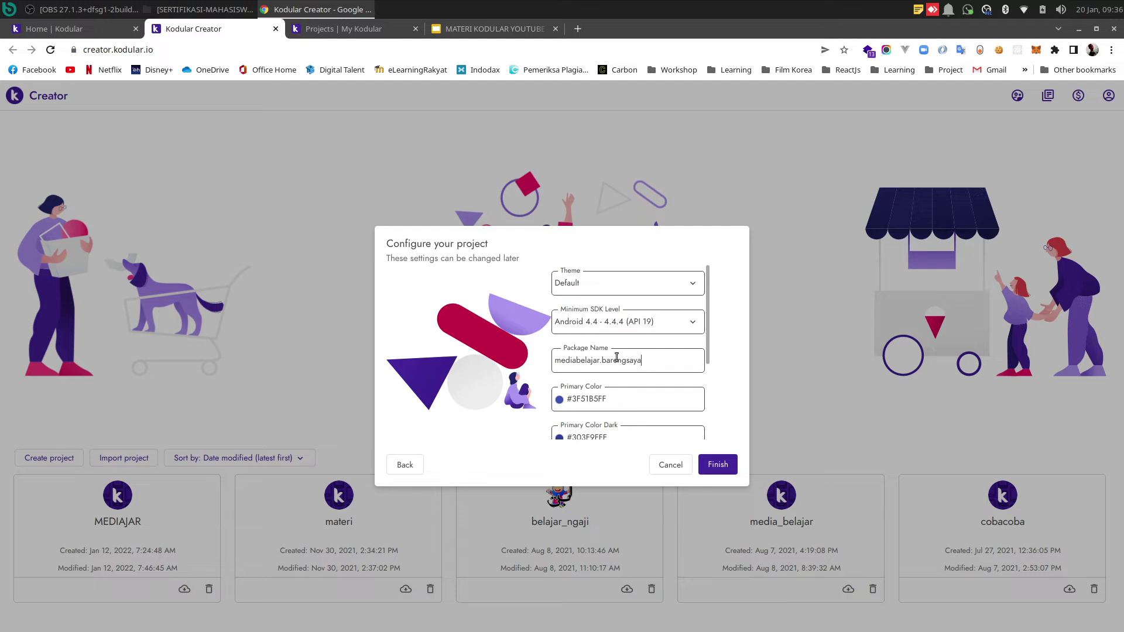
{"action": "type", "text": ".com"}
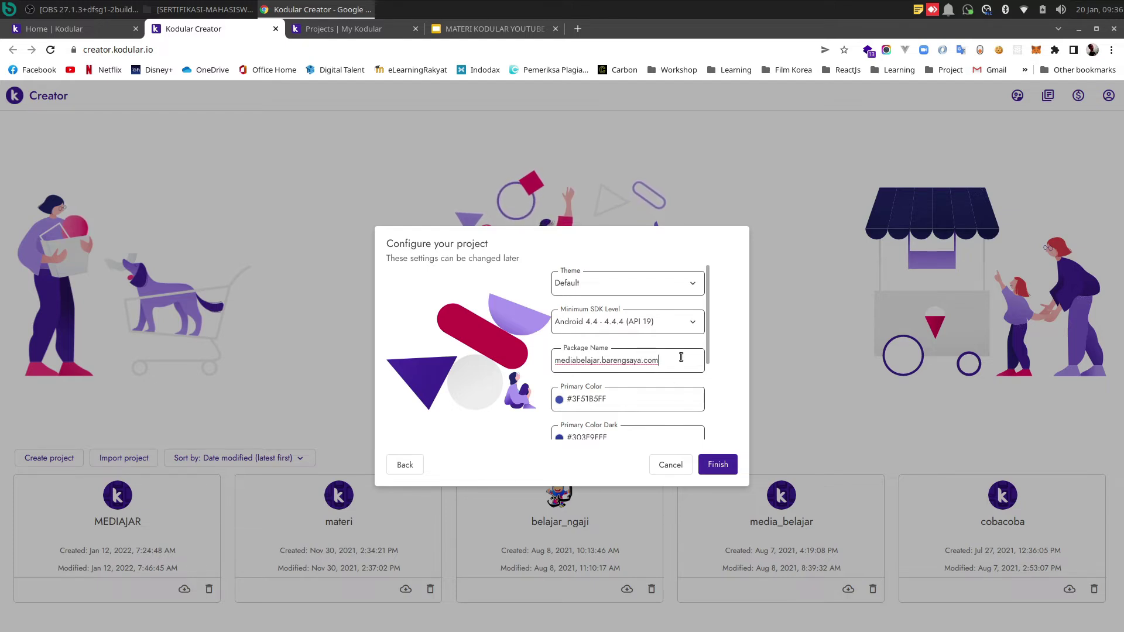
Set the package name to com.barengsaya.mediabelajar and finish creating the project with the default theme, SDK level and colors.
{"action": "triple_click", "coordinate": [638, 360]}
{"action": "type", "text": "com.bare"}
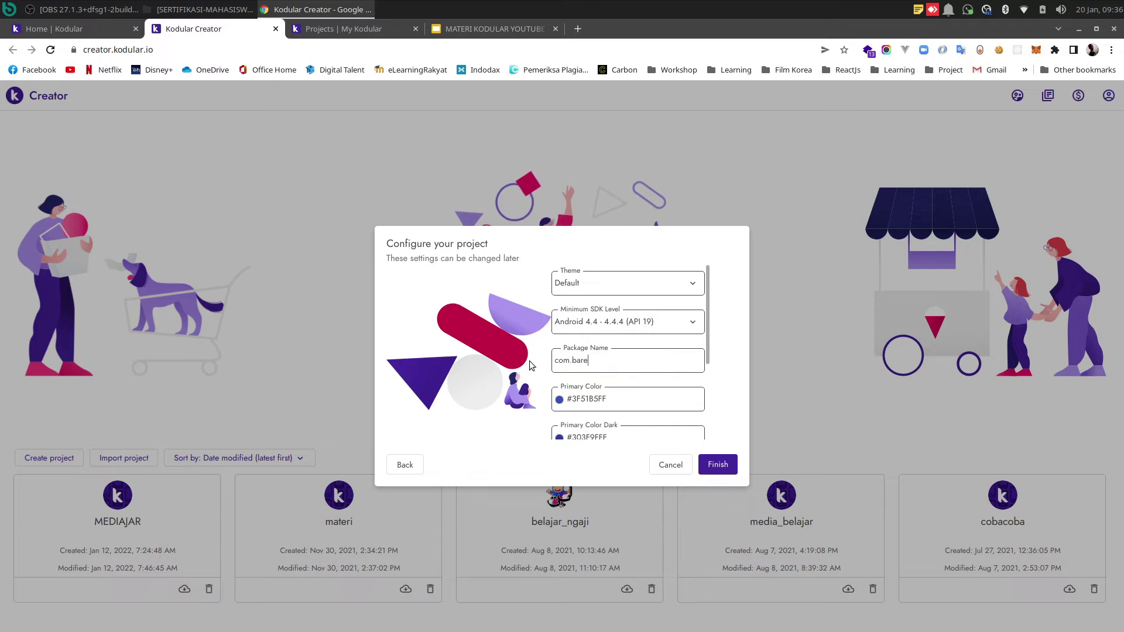
{"action": "type", "text": "ngsaya.medi"}
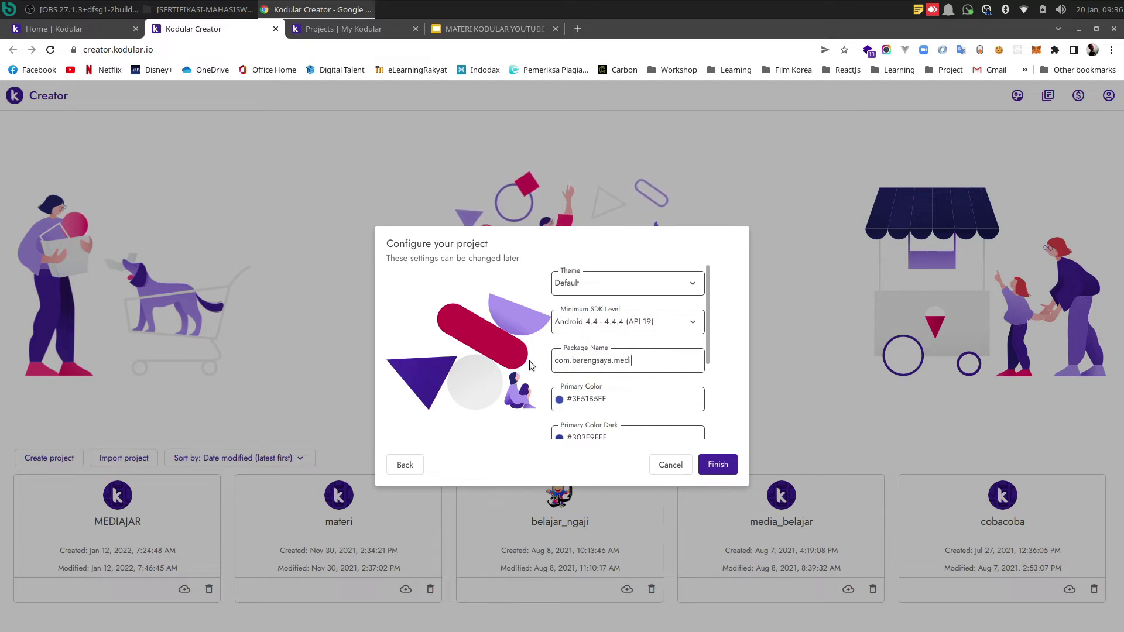
{"action": "type", "text": "abelajar"}
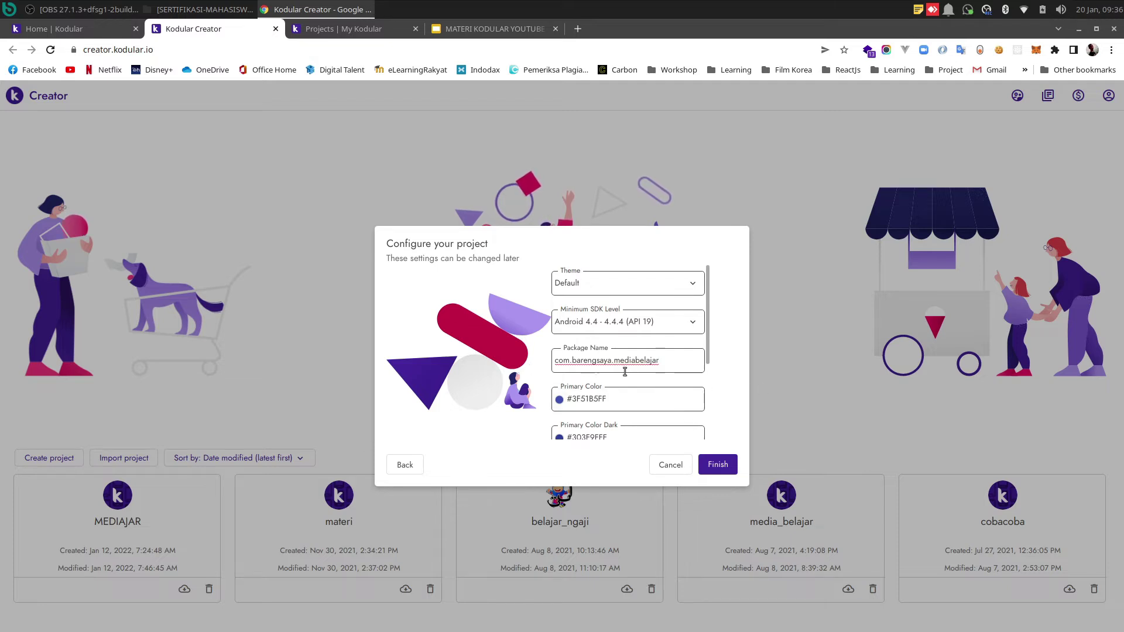
{"action": "scroll", "coordinate": [625, 375], "scroll_direction": "down", "scroll_amount": 1}
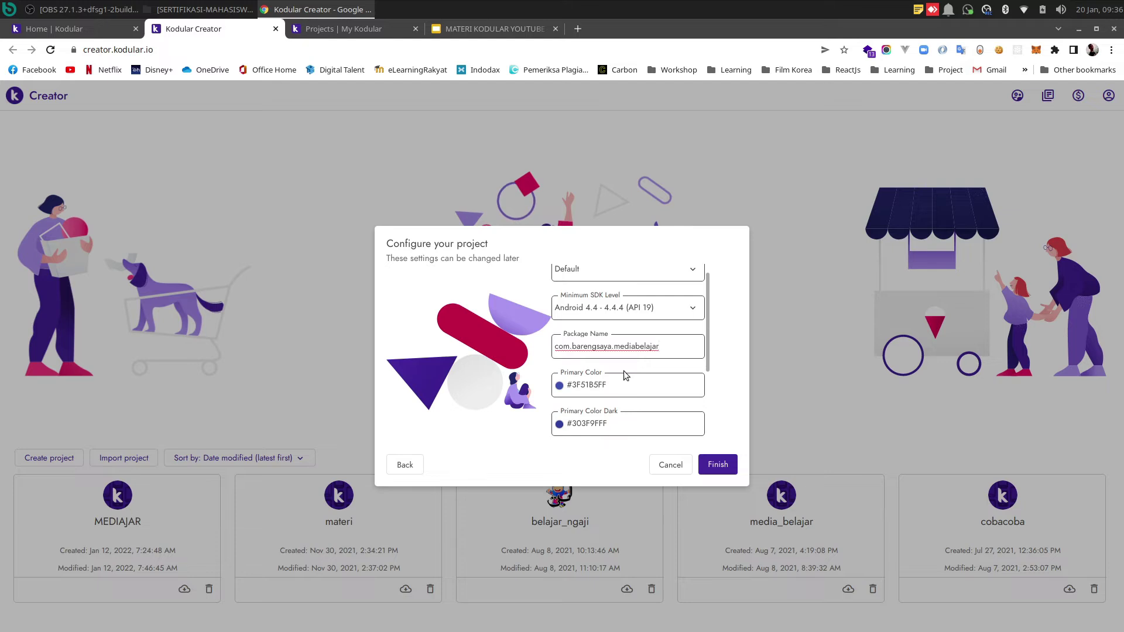
{"action": "scroll", "coordinate": [624, 371], "scroll_direction": "down", "scroll_amount": 1}
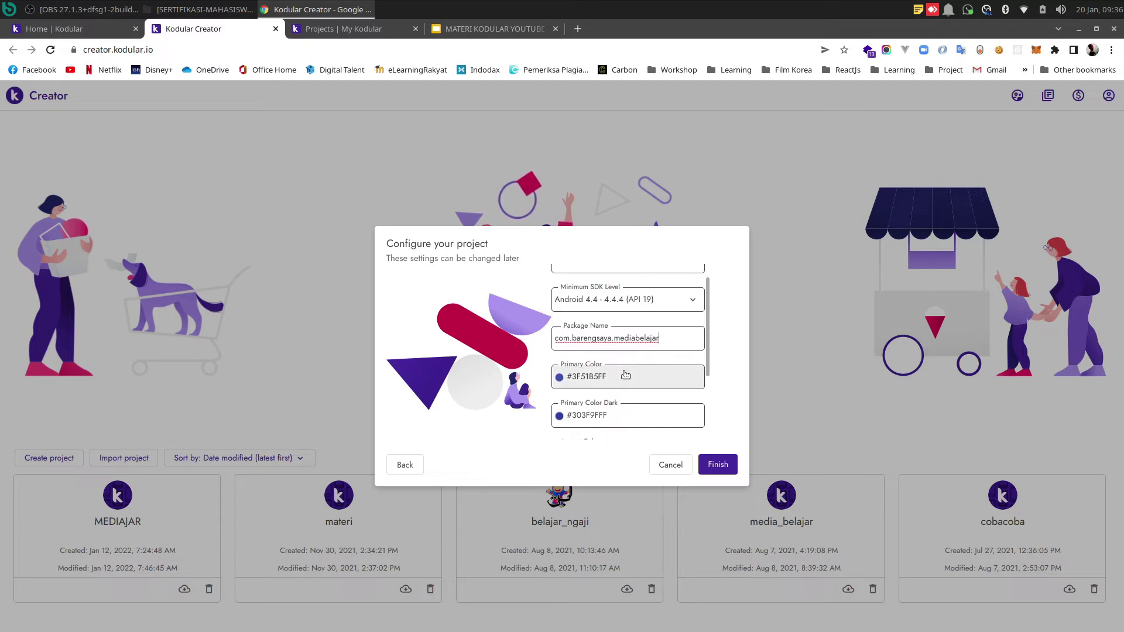
{"action": "scroll", "coordinate": [625, 373], "scroll_direction": "down", "scroll_amount": 4}
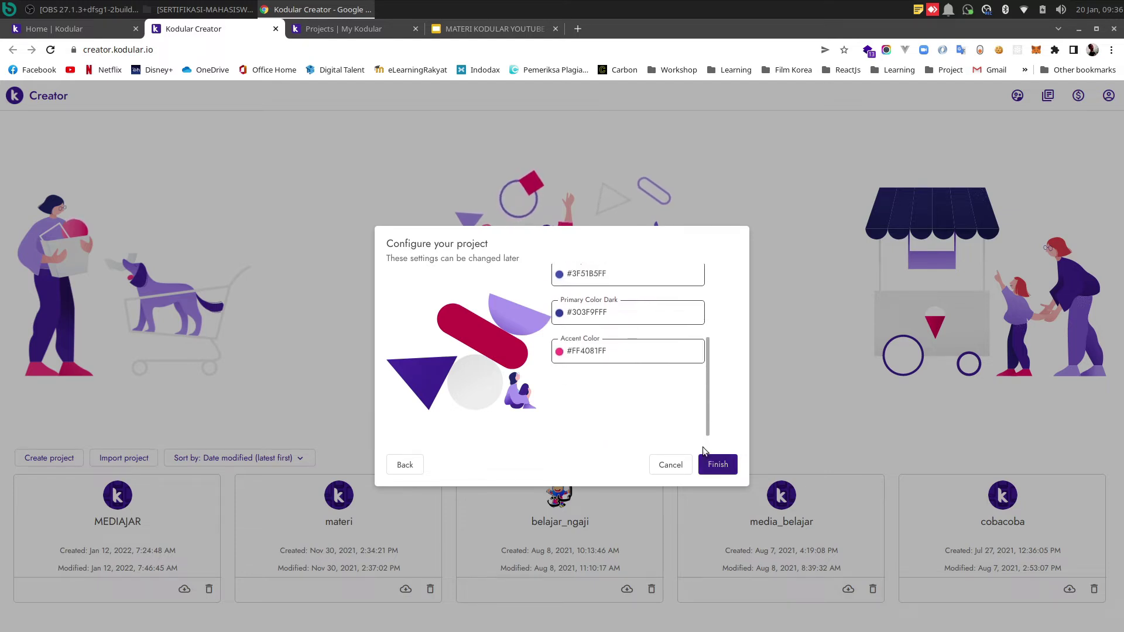
{"action": "left_click", "coordinate": [716, 463]}
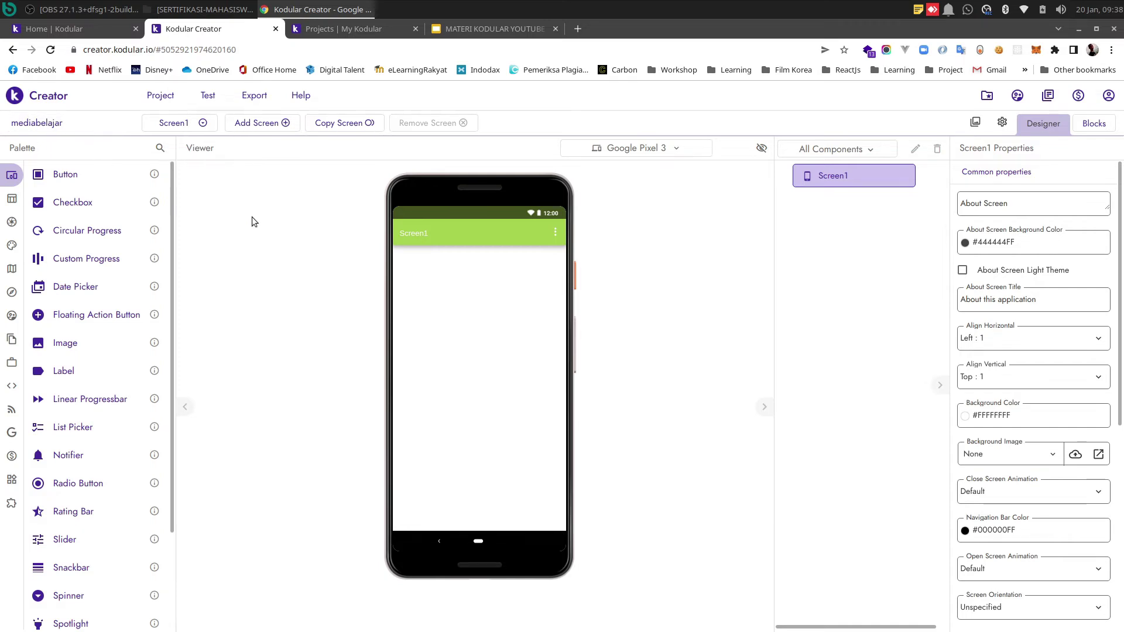
Switch the designer's preview device to Samsung Galaxy S9 and check the whole phone preview.
{"action": "mouse_move", "coordinate": [21, 187]}
{"action": "left_click", "coordinate": [679, 148]}
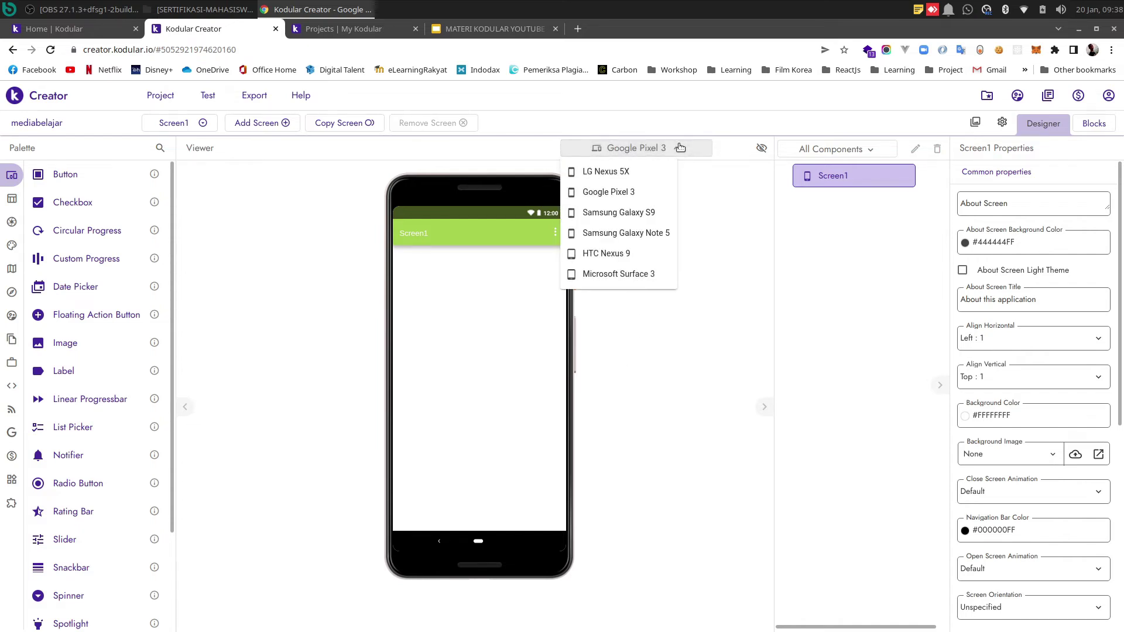
{"action": "left_click", "coordinate": [664, 212]}
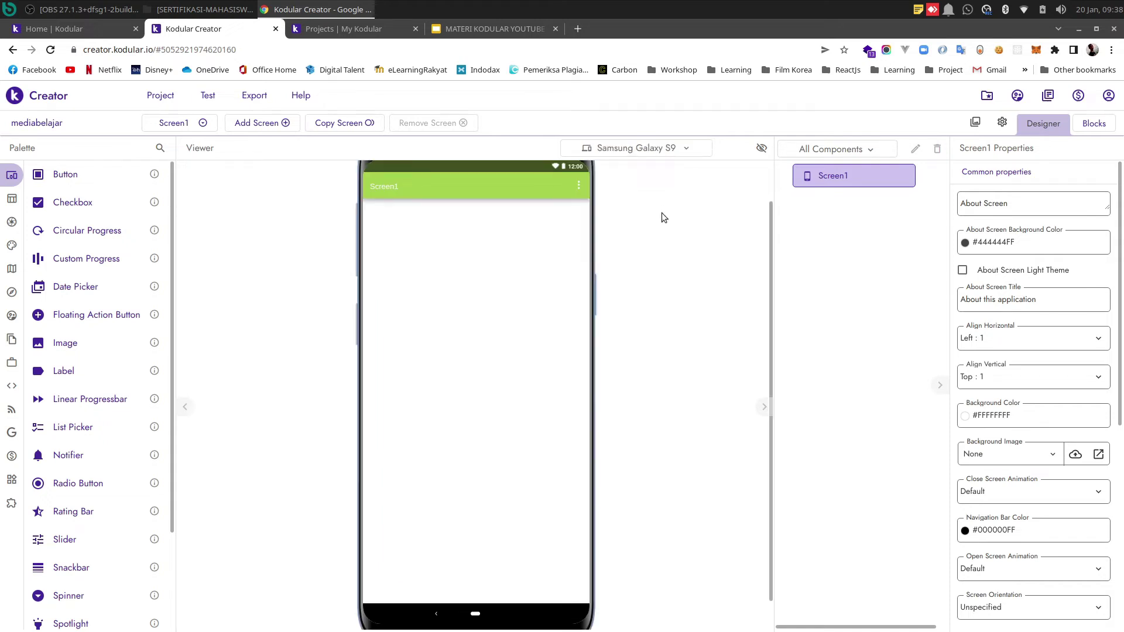
{"action": "scroll", "coordinate": [663, 215], "scroll_direction": "down", "scroll_amount": 1}
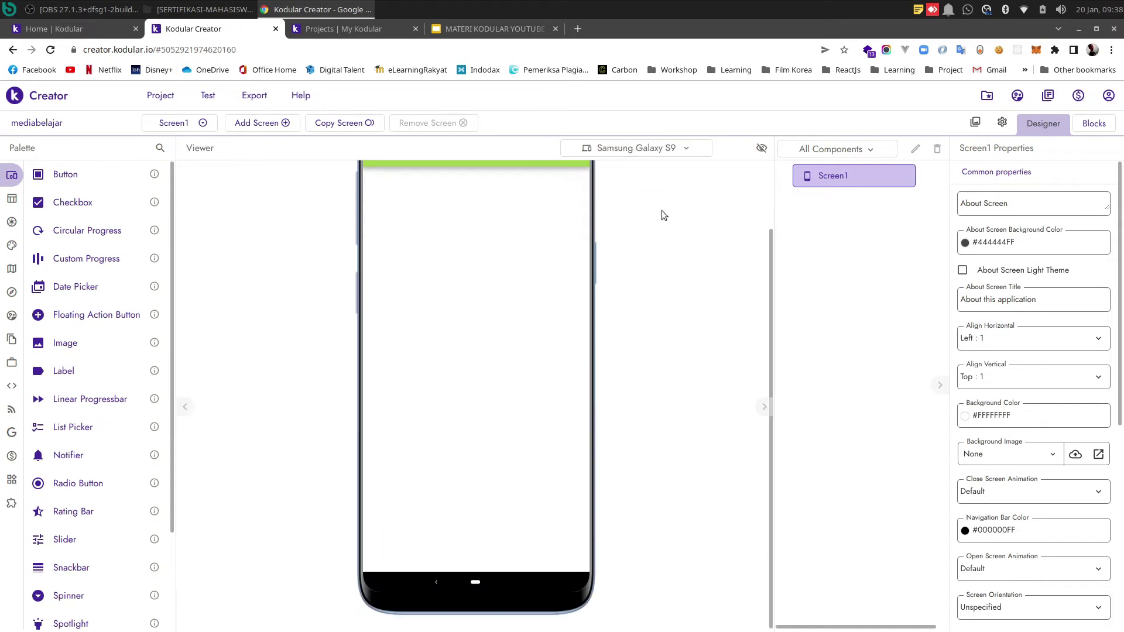
{"action": "scroll", "coordinate": [663, 214], "scroll_direction": "up", "scroll_amount": 3}
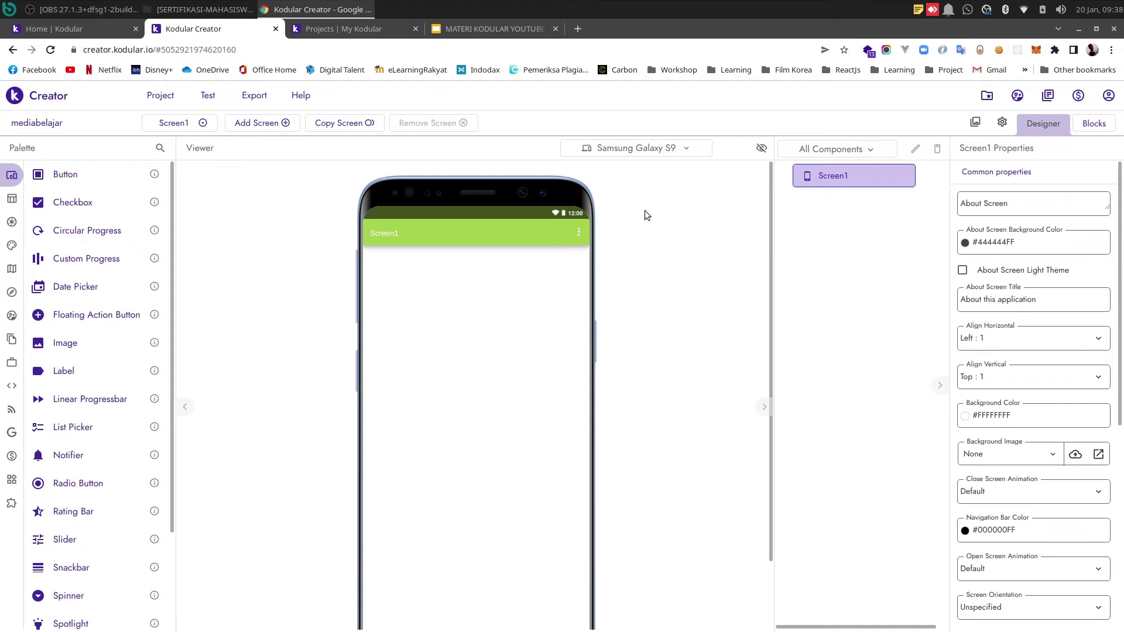
{"action": "left_click", "coordinate": [650, 149]}
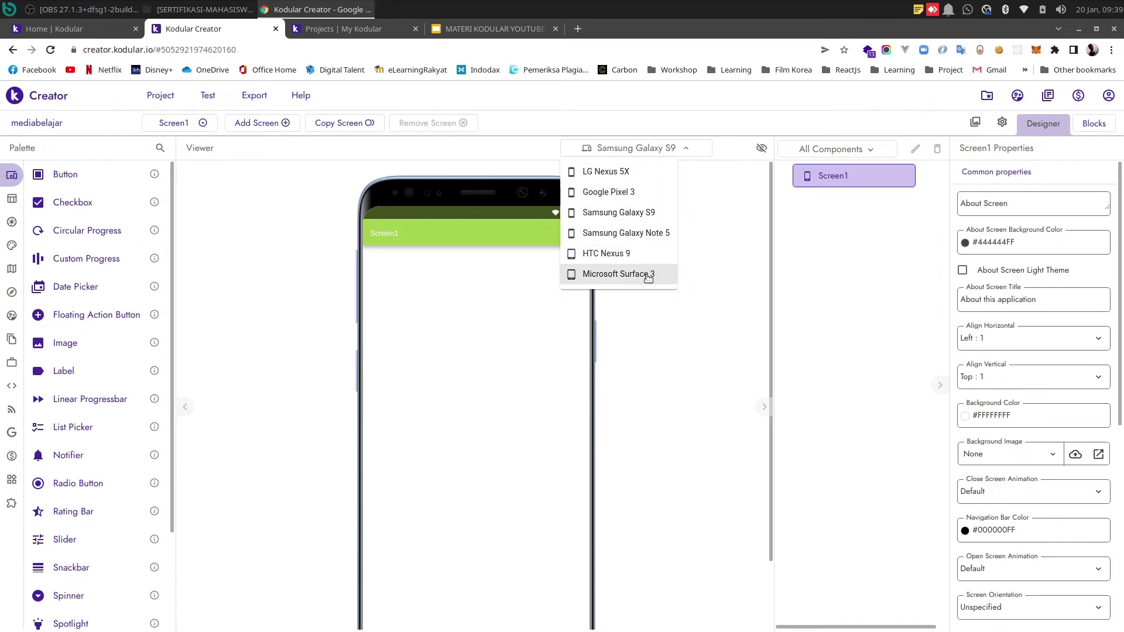
{"action": "left_click", "coordinate": [746, 298]}
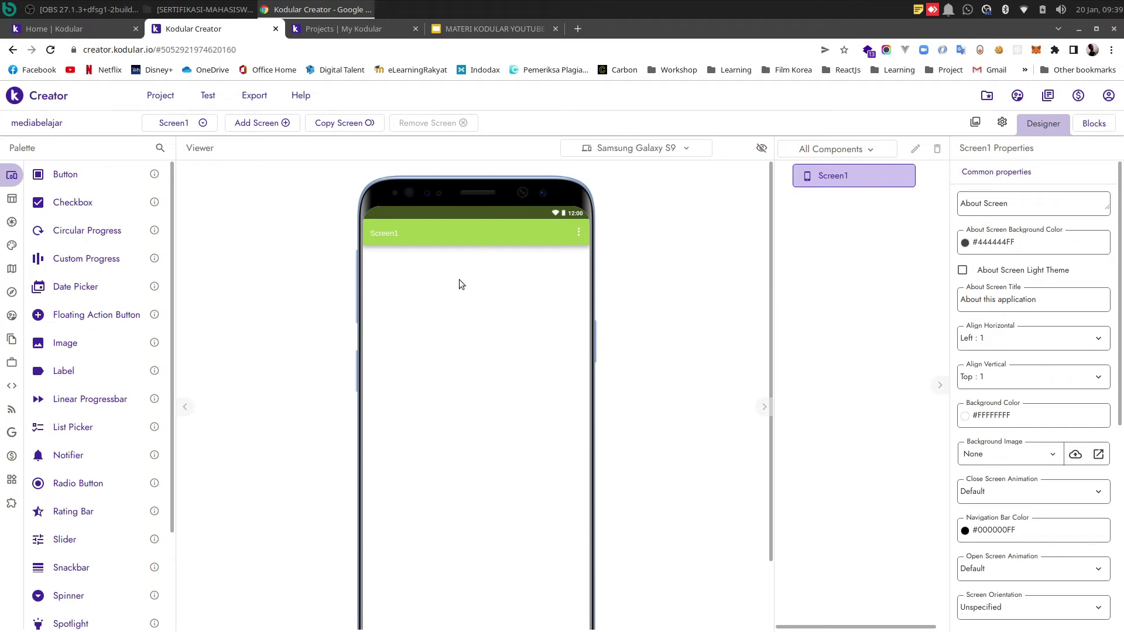
{"action": "scroll", "coordinate": [502, 341], "scroll_direction": "down", "scroll_amount": 2}
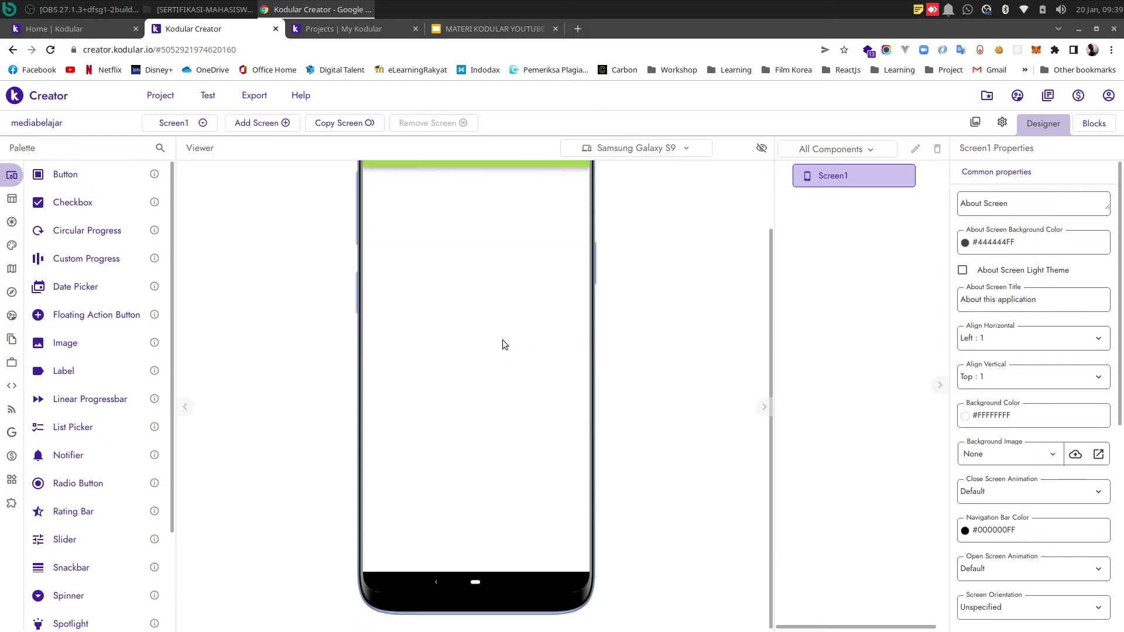
{"action": "scroll", "coordinate": [503, 326], "scroll_direction": "up", "scroll_amount": 2}
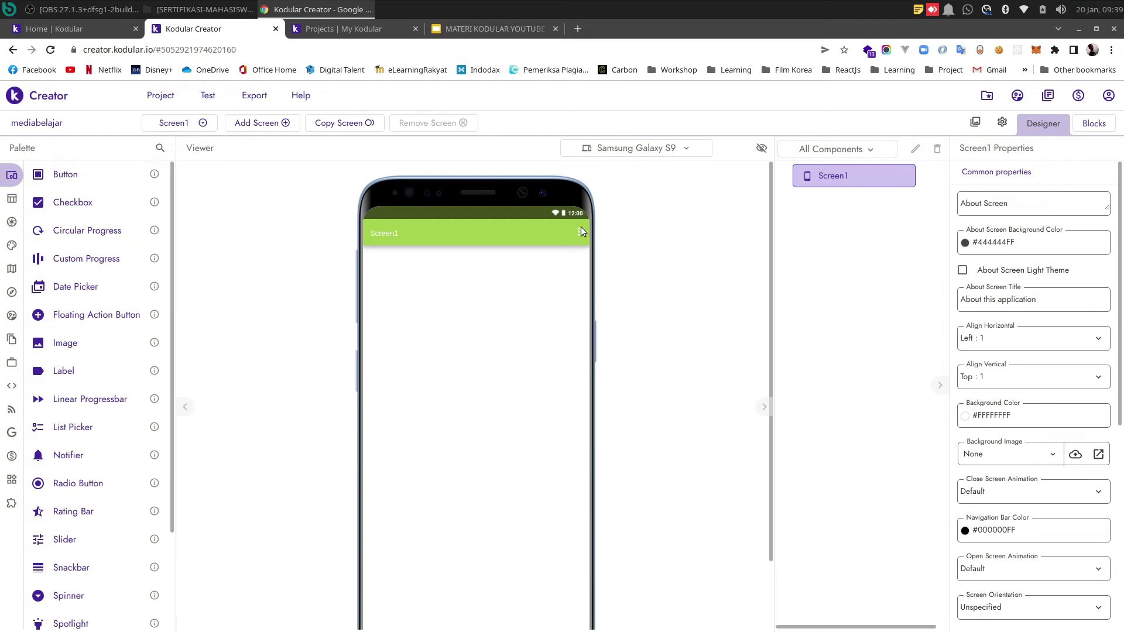
Set the About Screen text of Screen1 to splash.
{"action": "mouse_move", "coordinate": [14, 178]}
{"action": "left_click", "coordinate": [984, 213]}
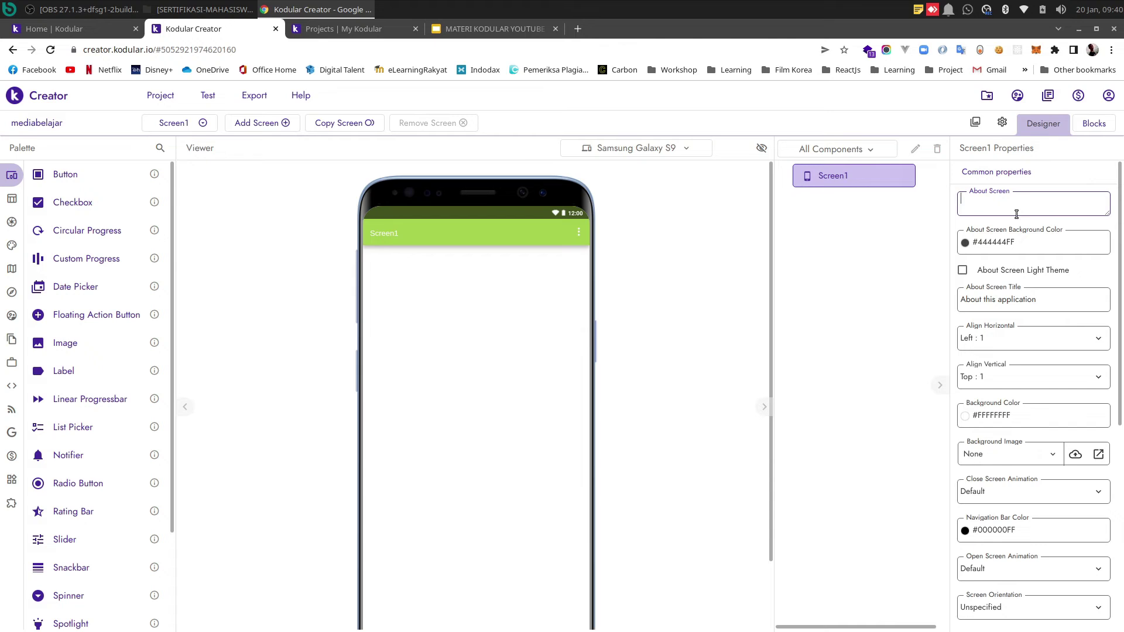
{"action": "type", "text": "ho"}
{"action": "type", "text": "splash"}
{"action": "left_click", "coordinate": [867, 268]}
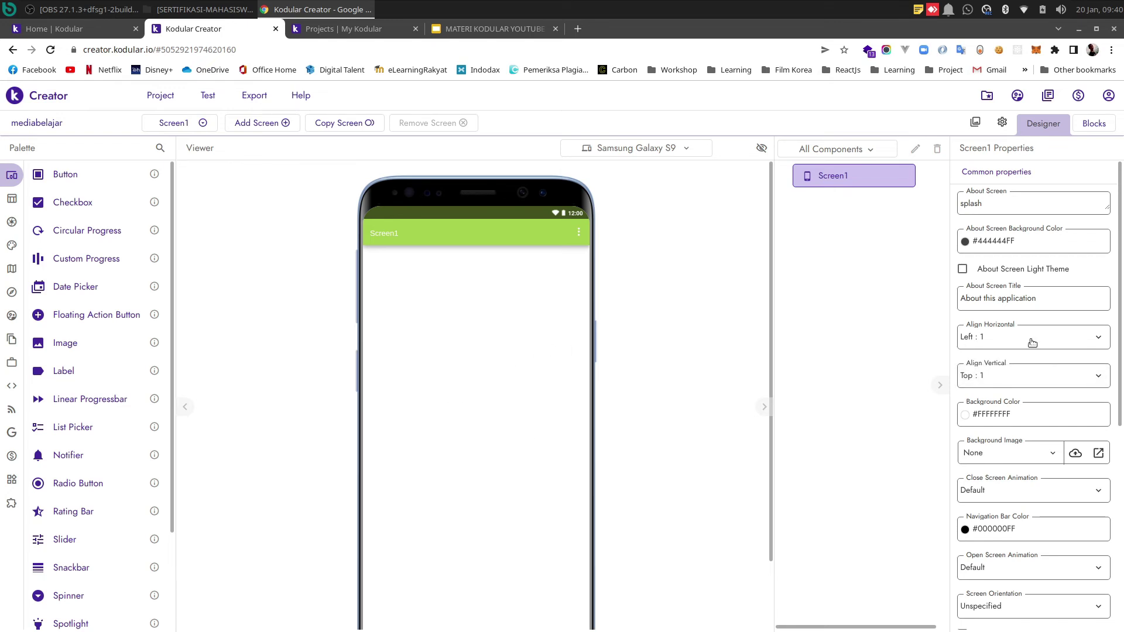
Set Screen1's horizontal alignment to Center : 3 and its vertical alignment to Center : 2.
{"action": "left_click", "coordinate": [1057, 339]}
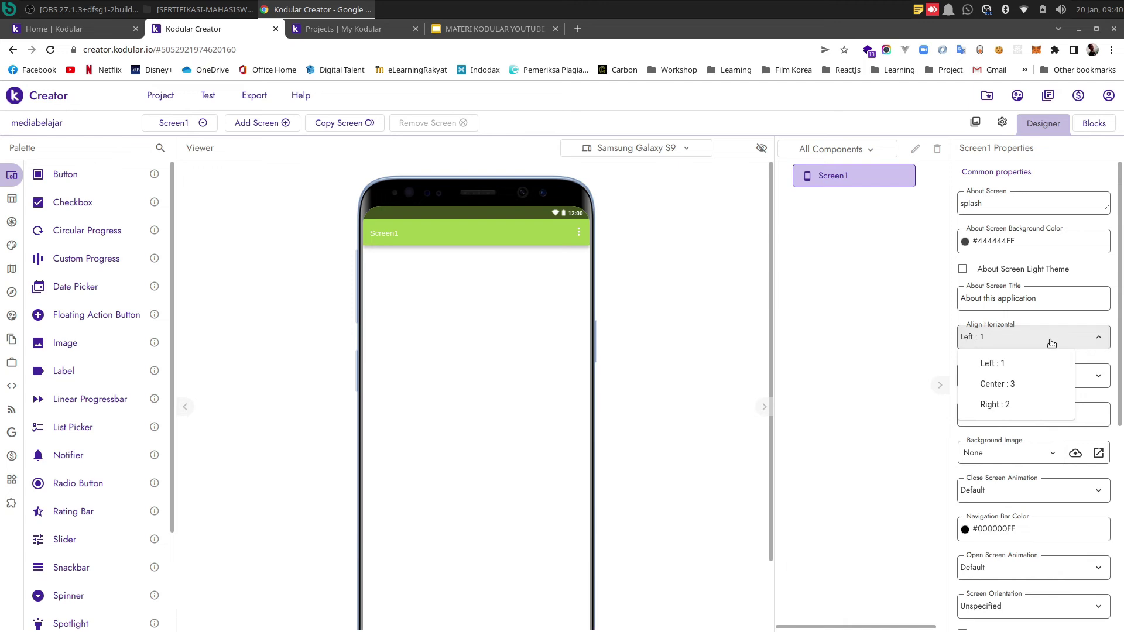
{"action": "left_click", "coordinate": [1014, 386]}
{"action": "left_click", "coordinate": [1012, 381]}
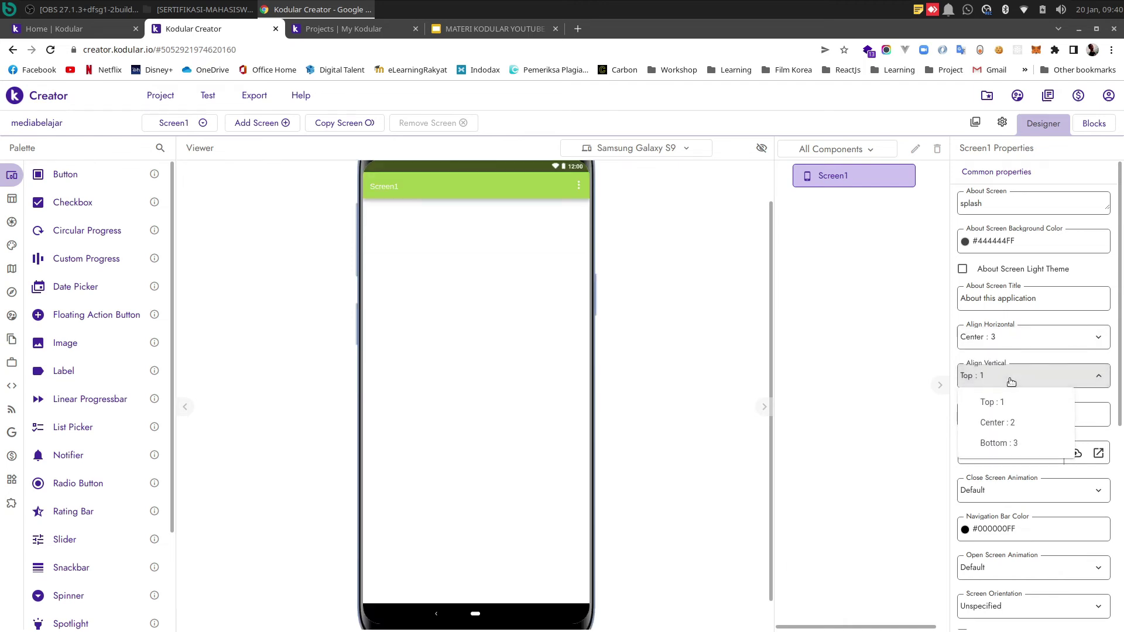
{"action": "left_click", "coordinate": [1015, 424]}
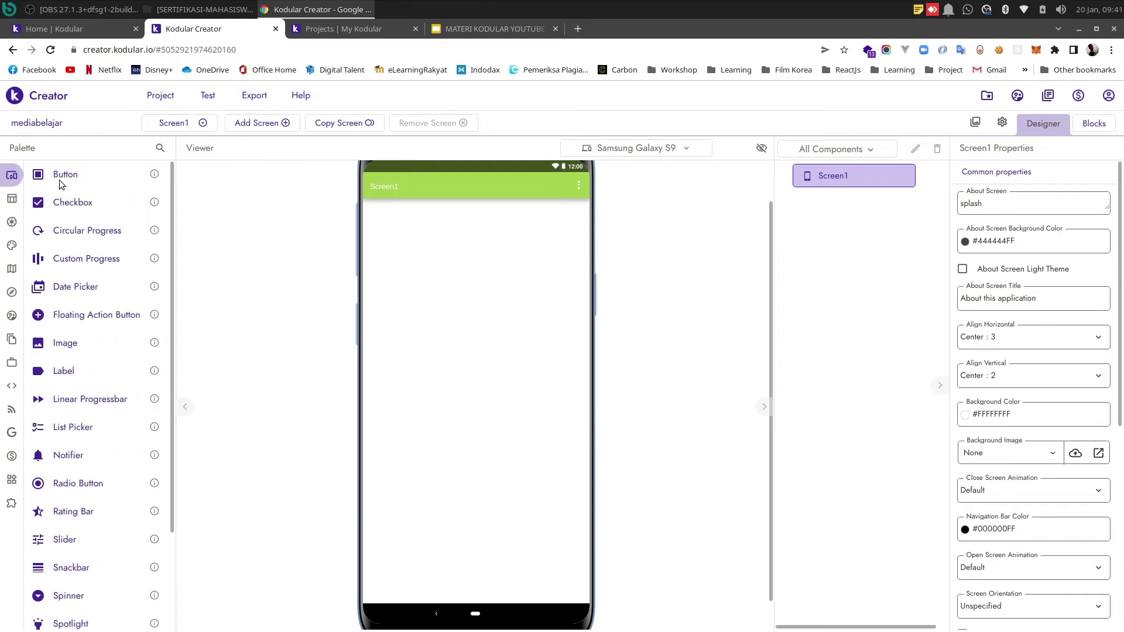
Add a Button component to Screen1 and check the screen's horizontal alignment options.
{"action": "left_click_drag", "start_coordinate": [59, 180], "coordinate": [400, 355]}
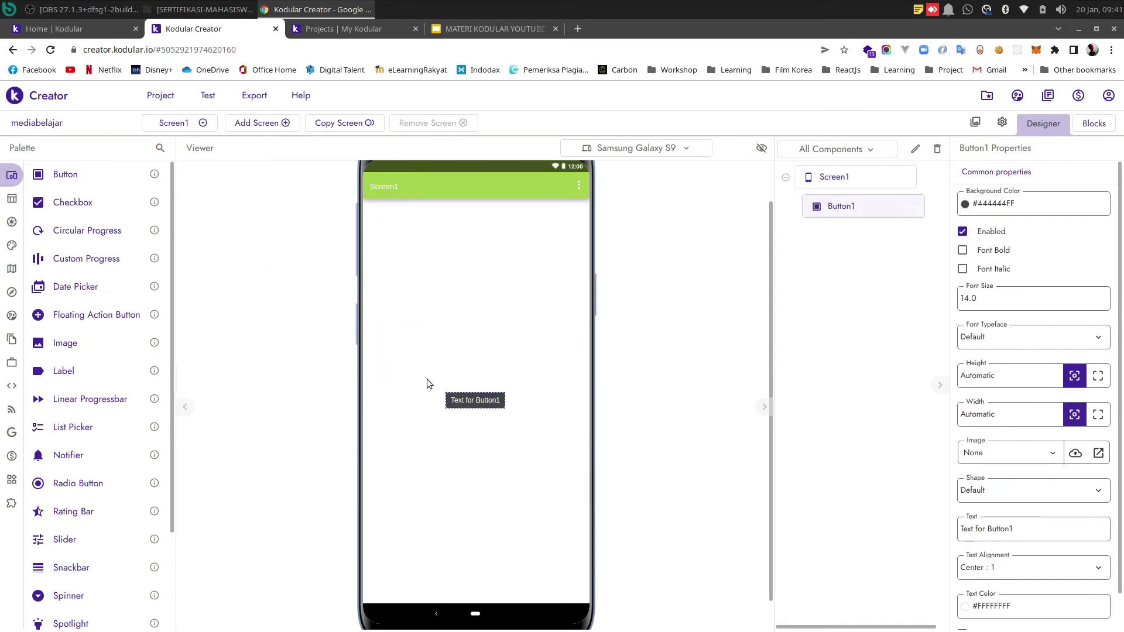
{"action": "left_click", "coordinate": [463, 381]}
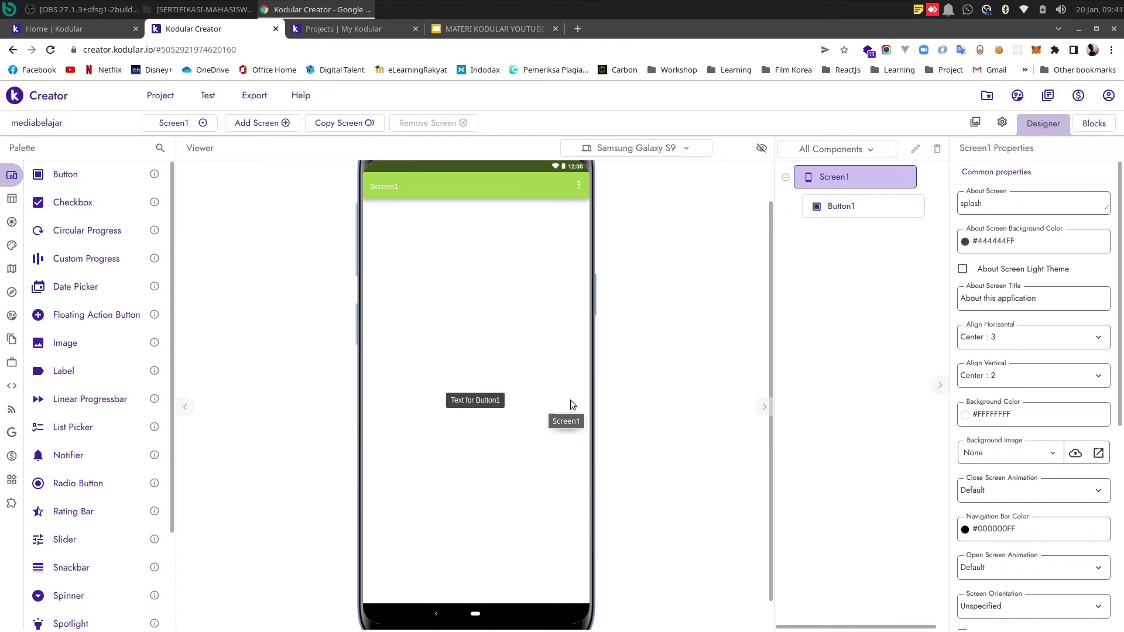
{"action": "left_click", "coordinate": [984, 338]}
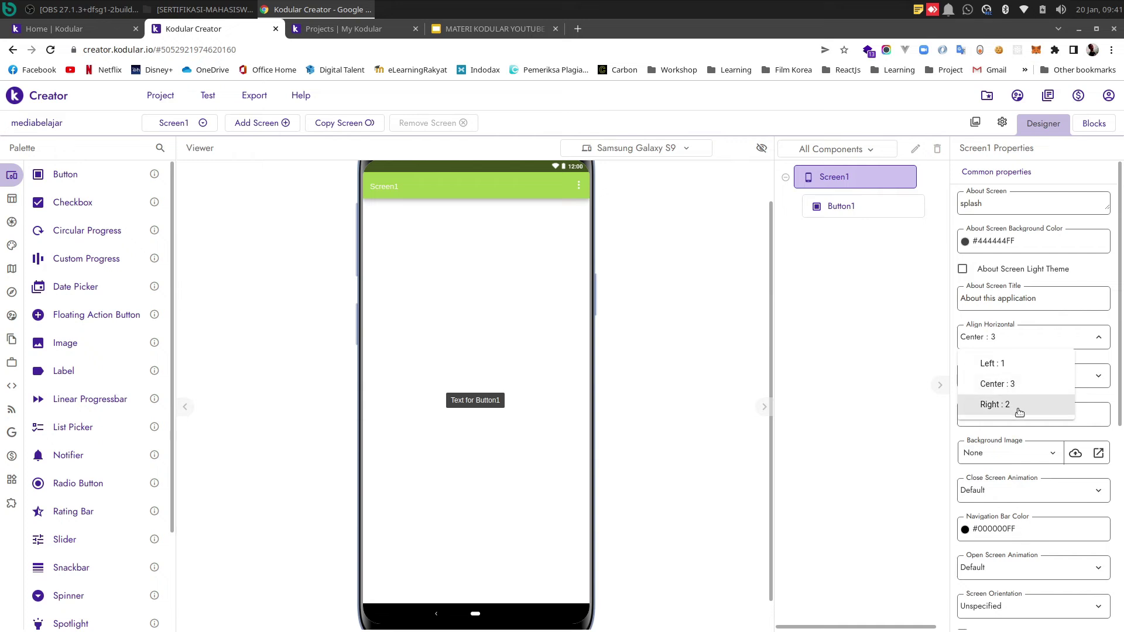
{"action": "left_click", "coordinate": [923, 437]}
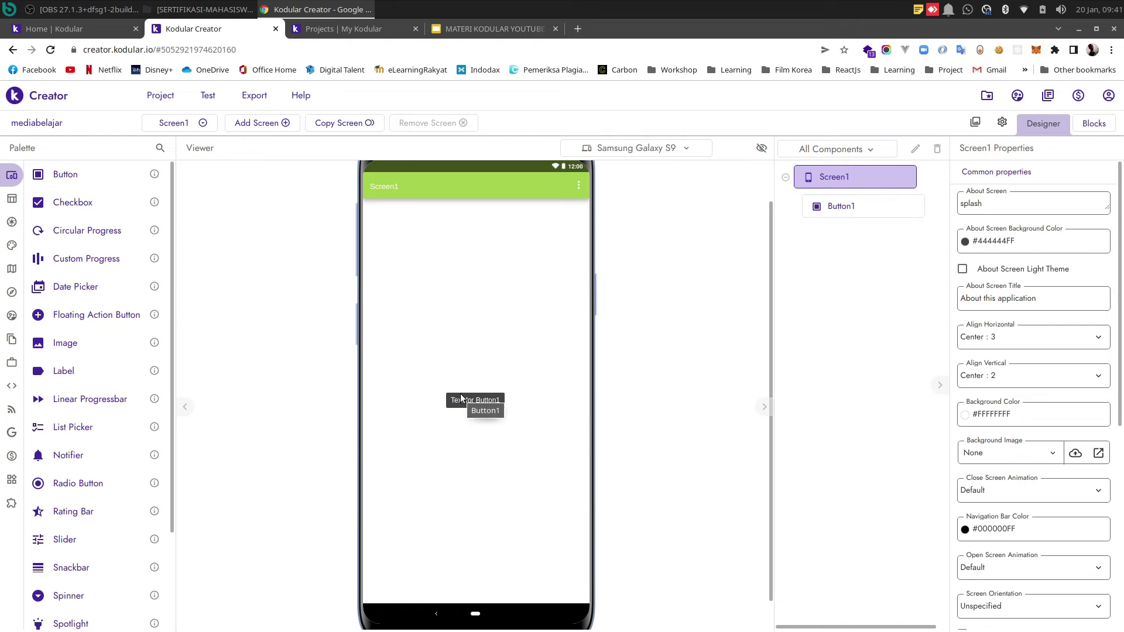
Set Screen1's background color to the light gray default color #EEEEEEFF.
{"action": "left_click", "coordinate": [990, 417]}
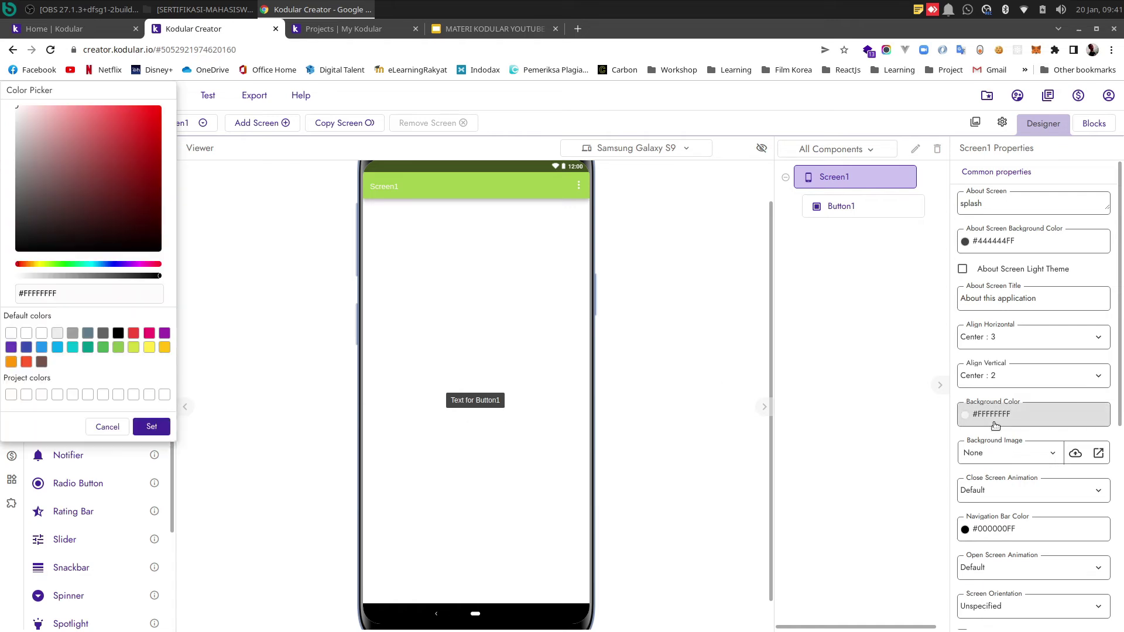
{"action": "left_click", "coordinate": [56, 333]}
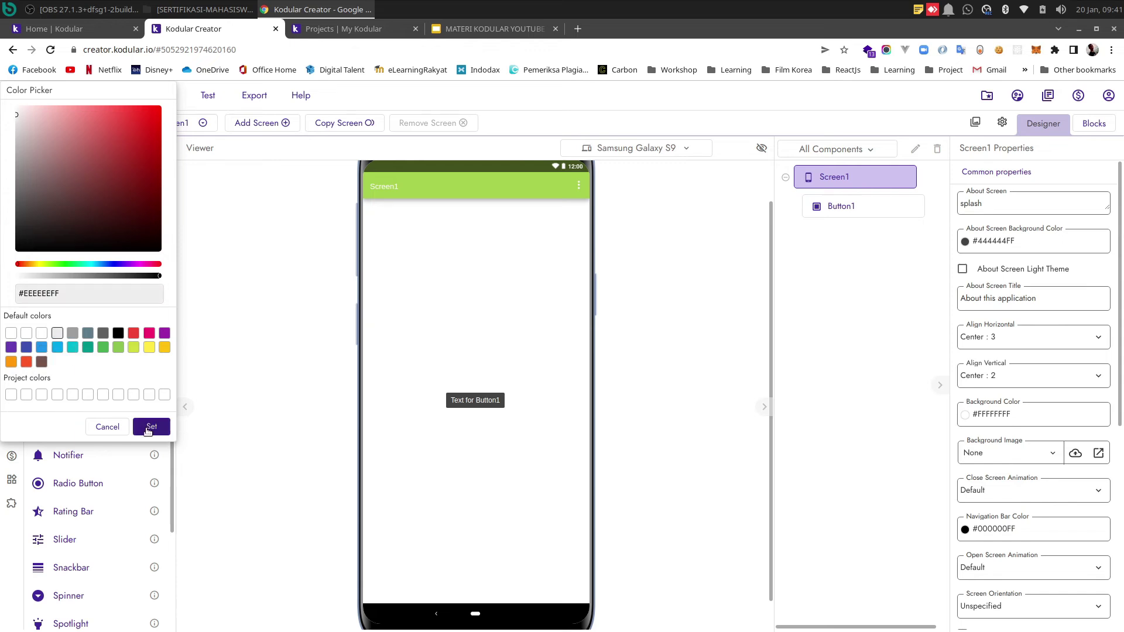
{"action": "left_click", "coordinate": [150, 427]}
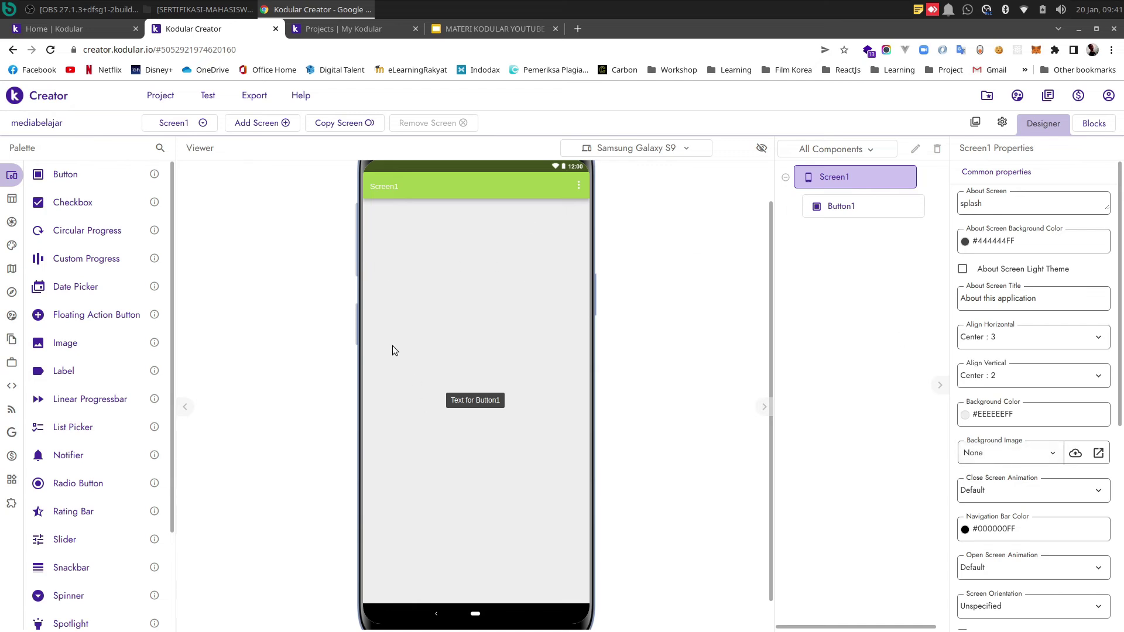
Set Screen1's close screen animation to Fade and look through the screen orientation options.
{"action": "left_click", "coordinate": [1038, 500]}
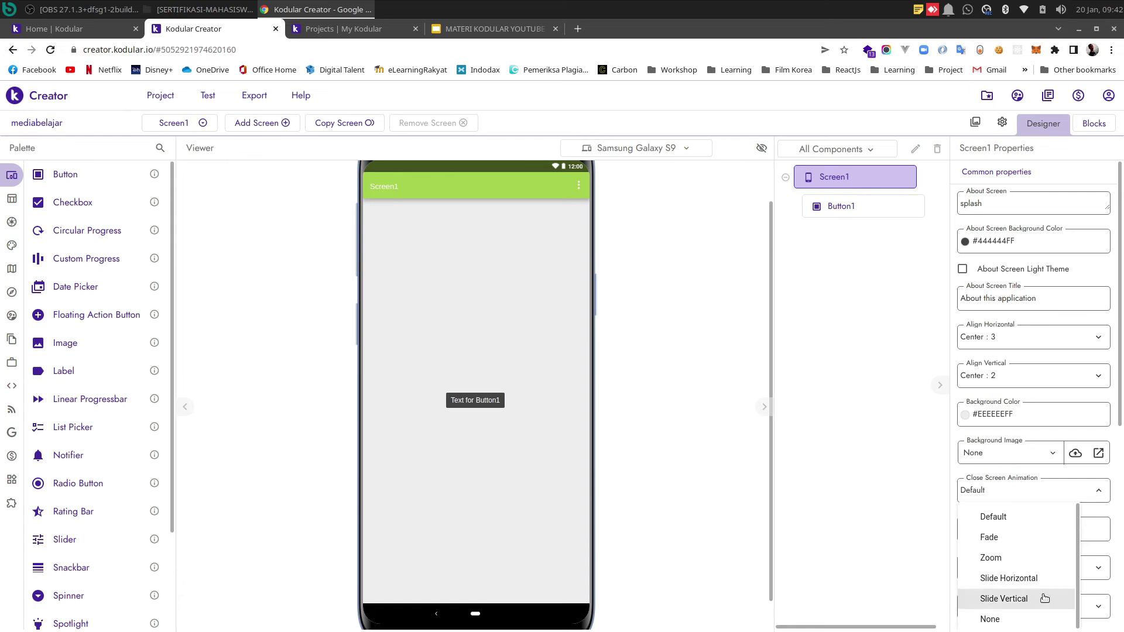
{"action": "left_click", "coordinate": [995, 537]}
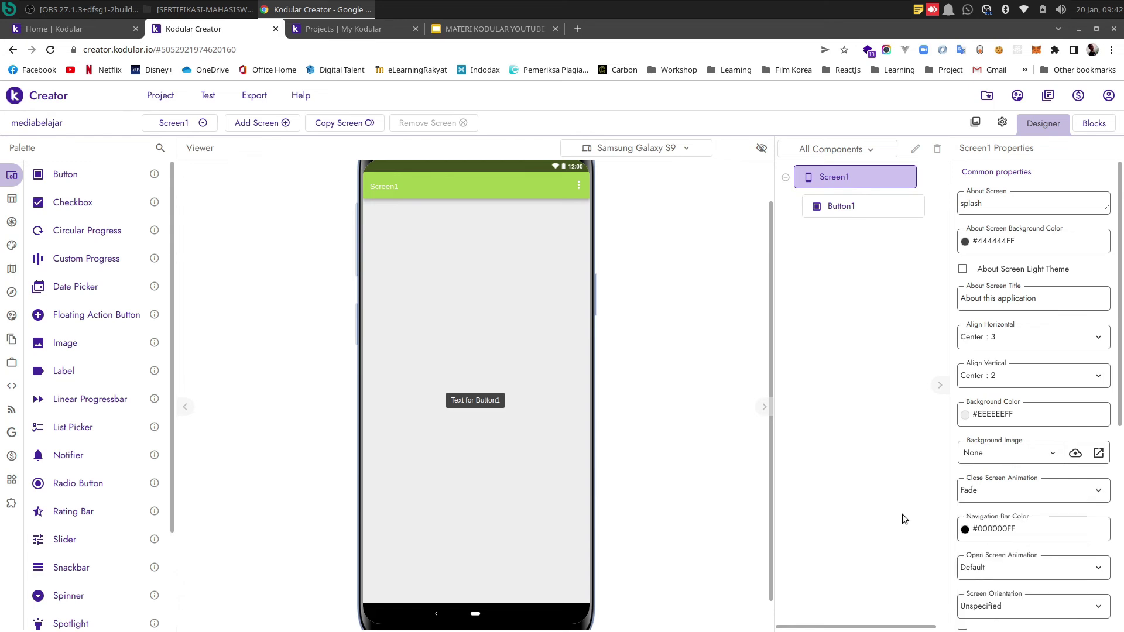
{"action": "scroll", "coordinate": [1015, 566], "scroll_direction": "down", "scroll_amount": 3}
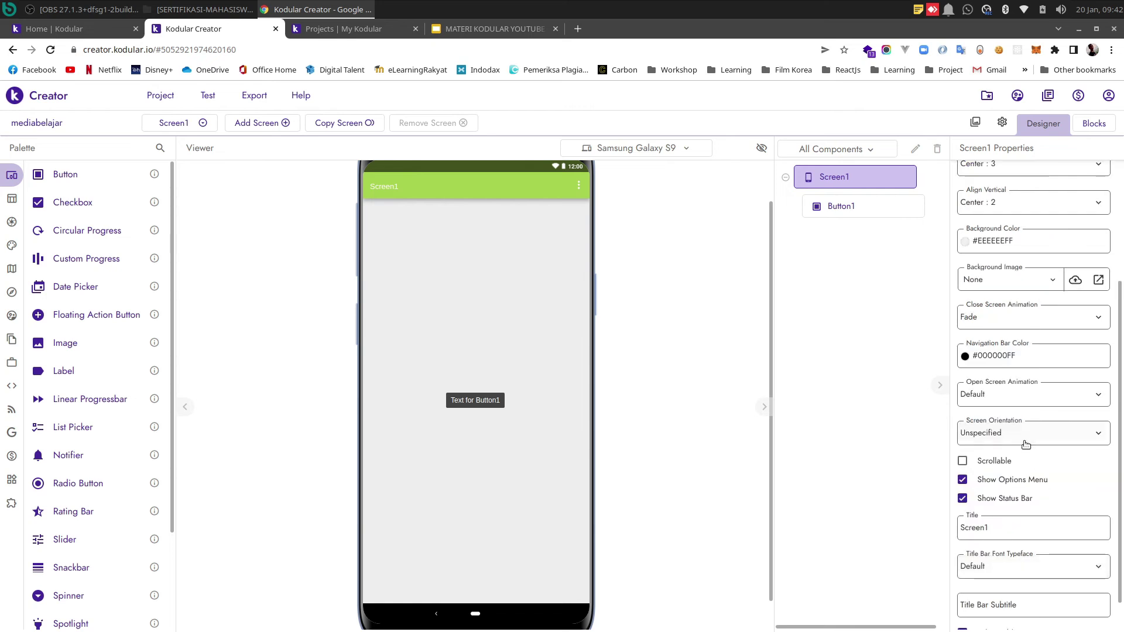
{"action": "left_click", "coordinate": [1026, 445]}
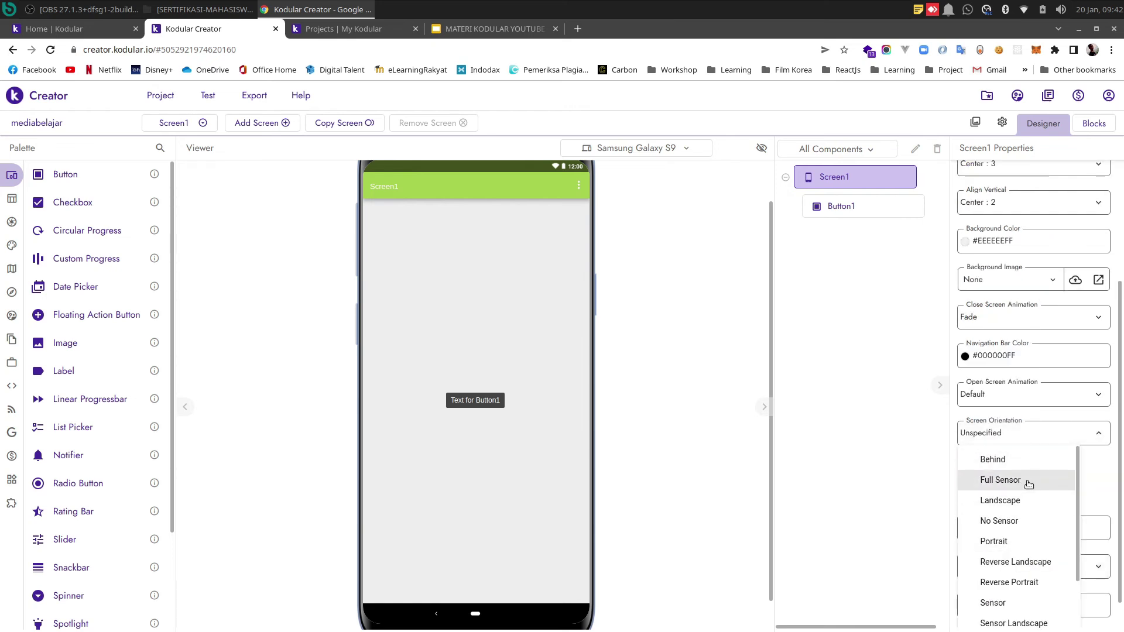
{"action": "left_click", "coordinate": [1033, 480]}
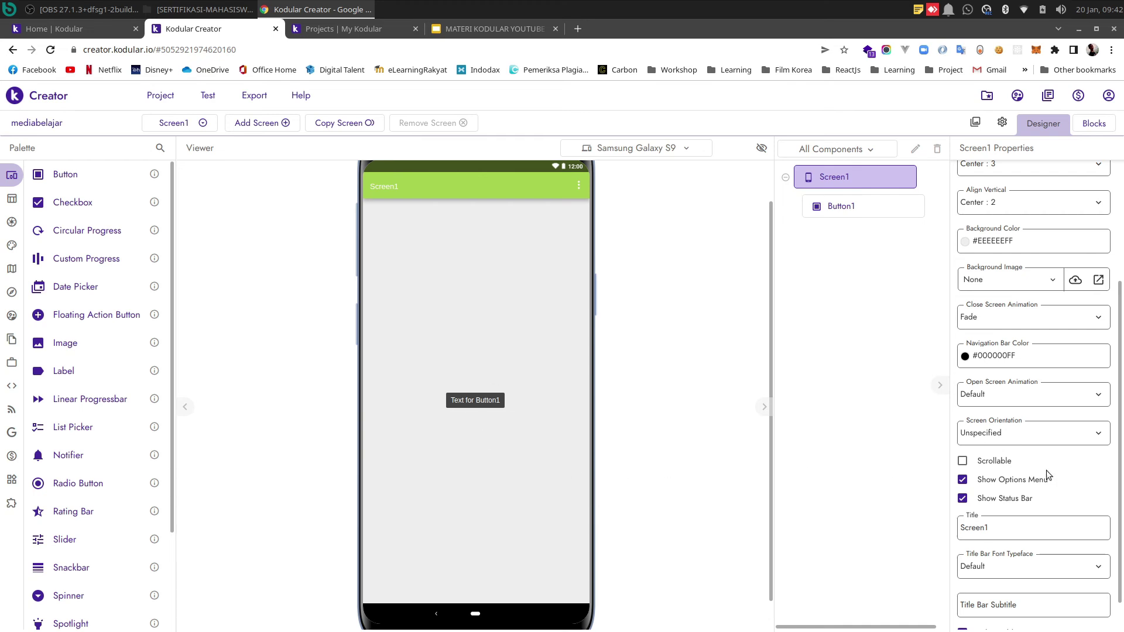
Change Screen1's title to SPLASH and leave the title bar font typeface at Default.
{"action": "scroll", "coordinate": [1048, 472], "scroll_direction": "down", "scroll_amount": 1}
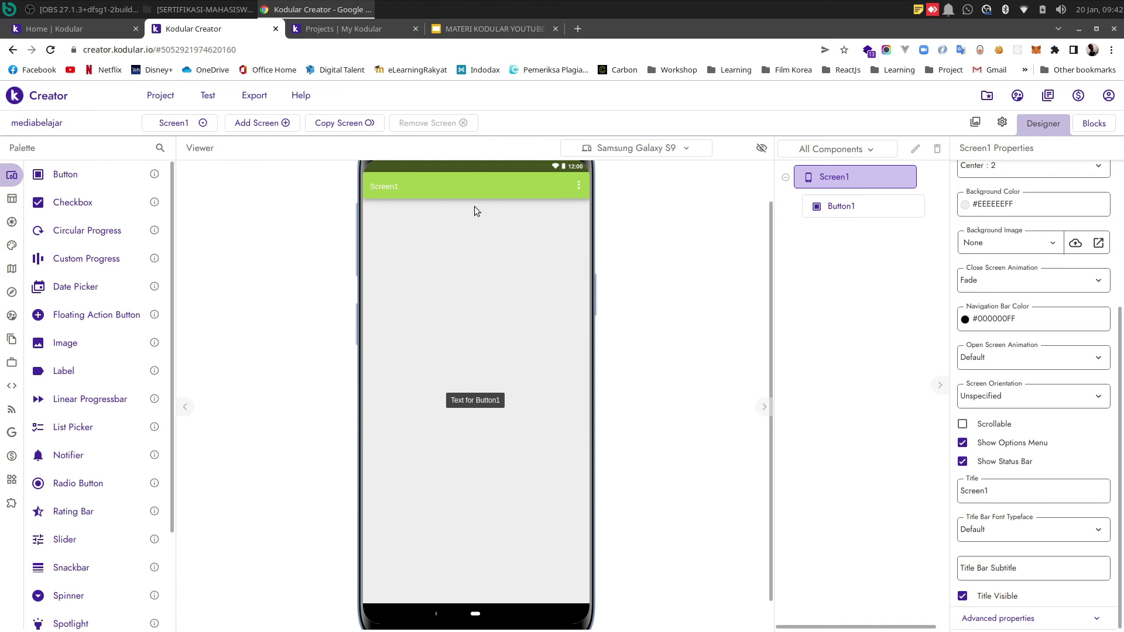
{"action": "left_click", "coordinate": [1030, 497]}
{"action": "key", "text": "BackSpace"}
{"action": "key", "text": "BackSpace"}
{"action": "key", "text": "BackSpace"}
{"action": "key", "text": "BackSpace"}
{"action": "key", "text": "BackSpace"}
{"action": "key", "text": "BackSpace"}
{"action": "key", "text": "BackSpace"}
{"action": "type", "text": "SPLASH"}
{"action": "left_click", "coordinate": [725, 237]}
{"action": "left_click", "coordinate": [984, 527]}
{"action": "left_click", "coordinate": [1034, 546]}
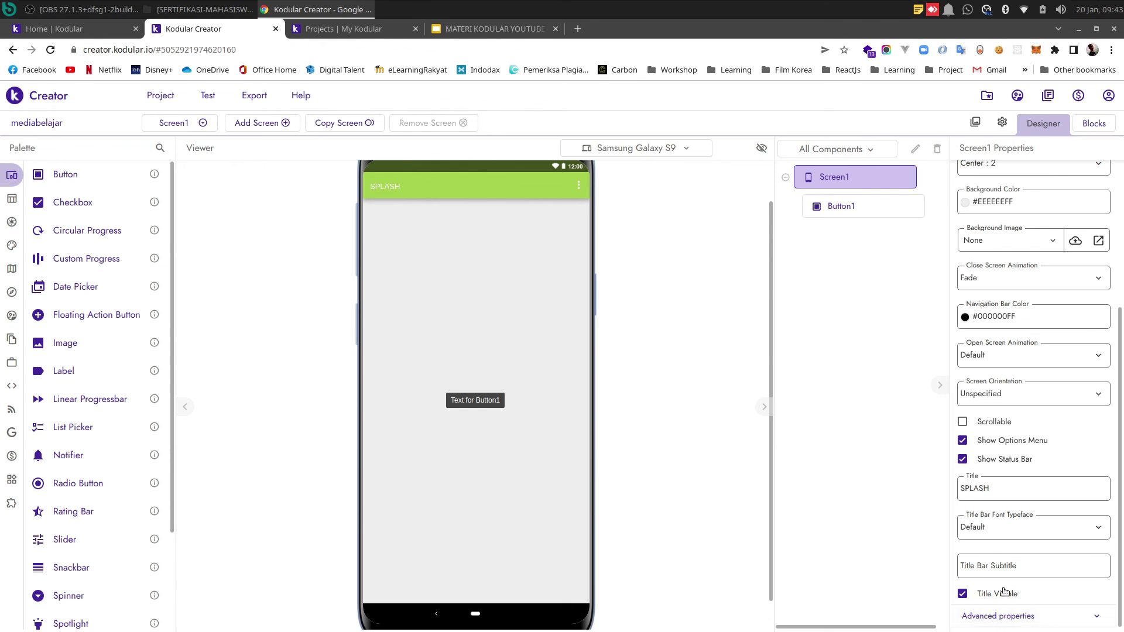
Hide Screen1's options menu and try the status bar and title visibility settings, leaving both shown.
{"action": "left_click", "coordinate": [964, 441]}
{"action": "left_click", "coordinate": [964, 460]}
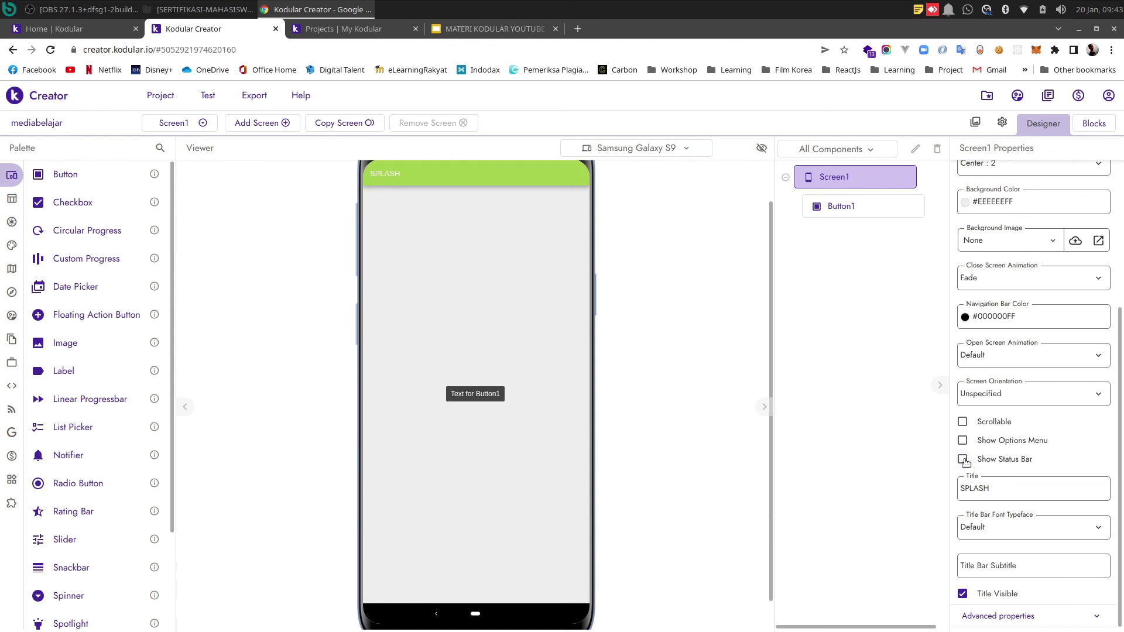
{"action": "left_click", "coordinate": [964, 459]}
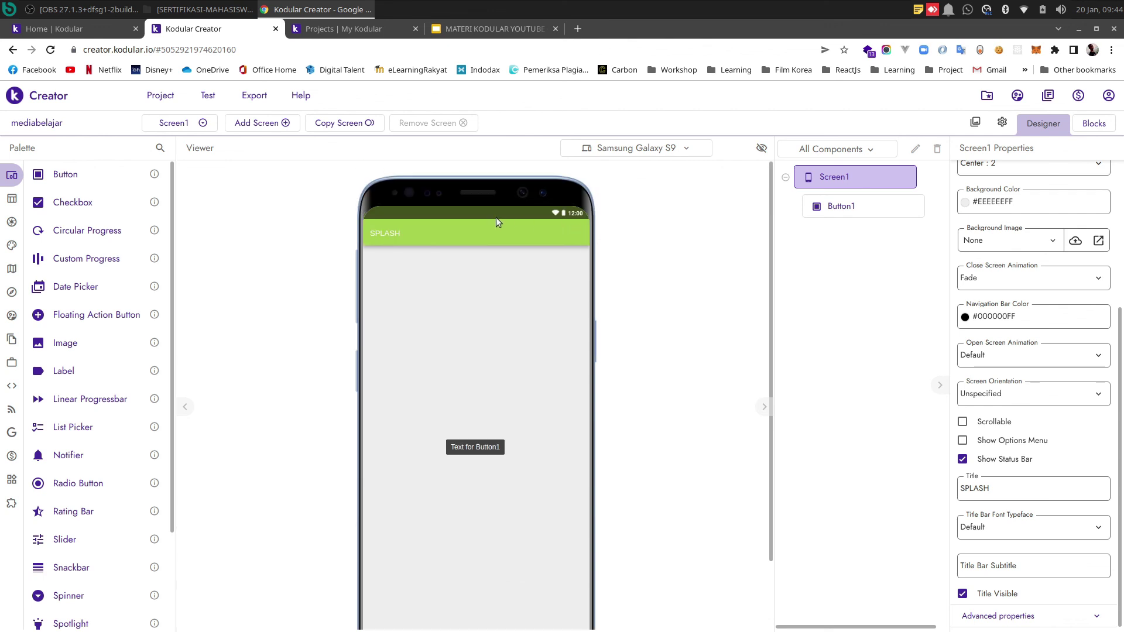
{"action": "left_click", "coordinate": [969, 592]}
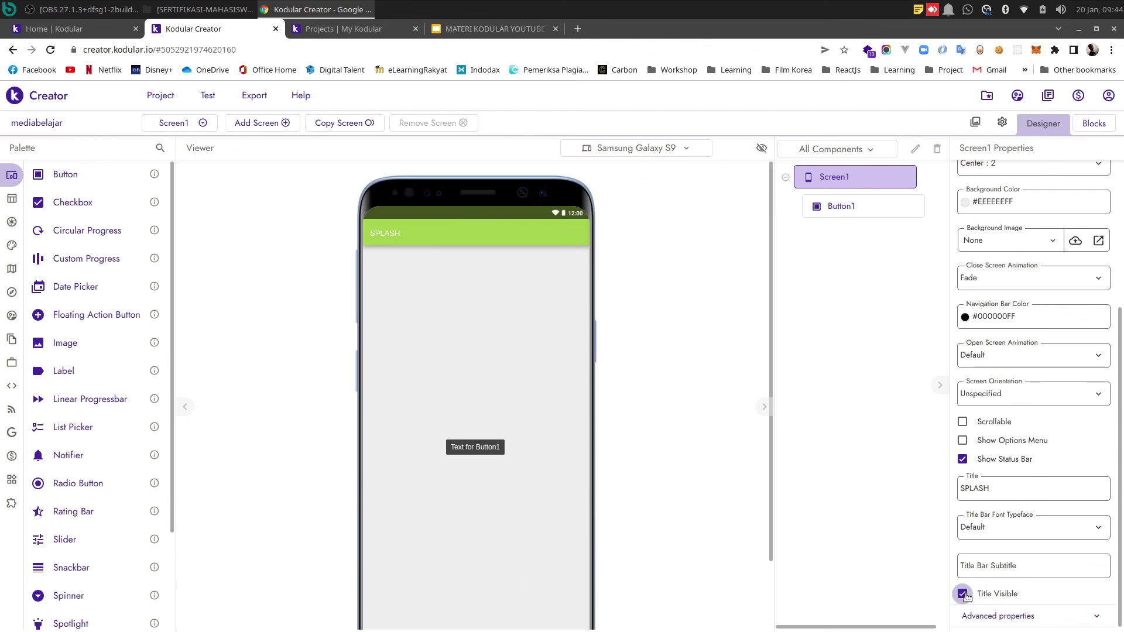